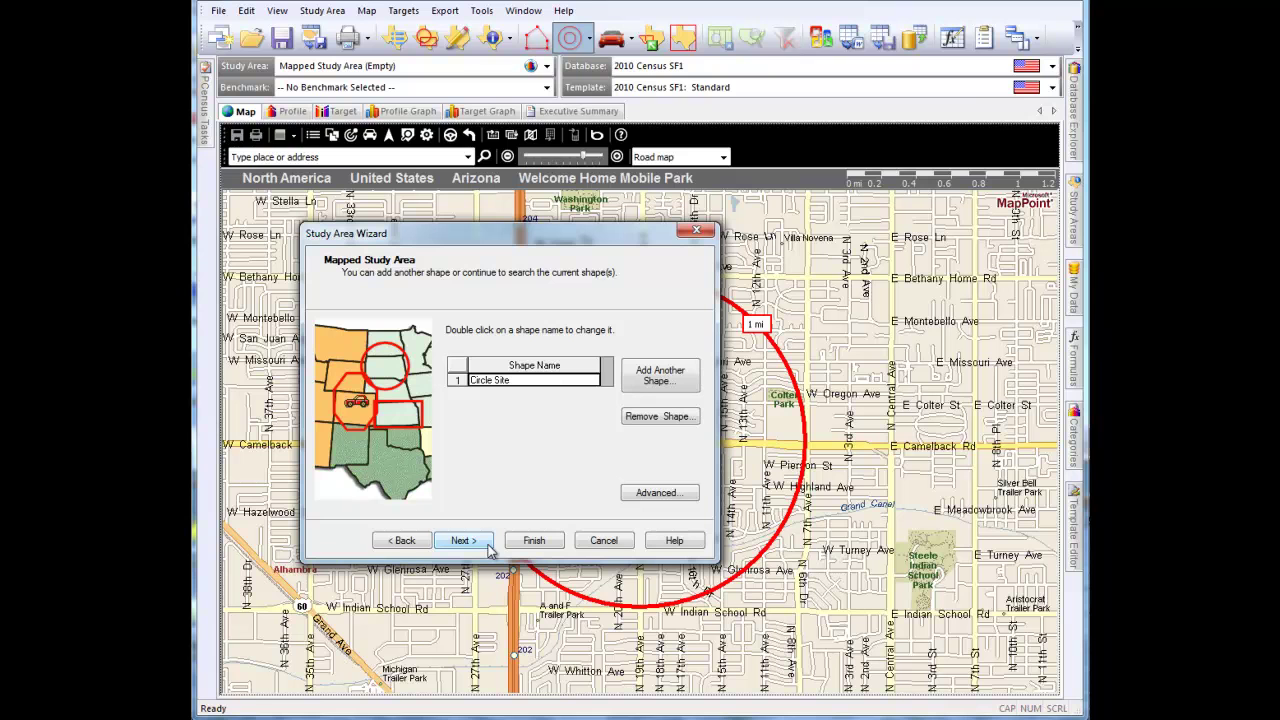
Add a traced rectangular polygon between W Camelback Rd and Rose Ln, from N 17th Ave to N Central Ave, overlapping the 1-mile circle
{"action": "left_click", "coordinate": [683, 391]}
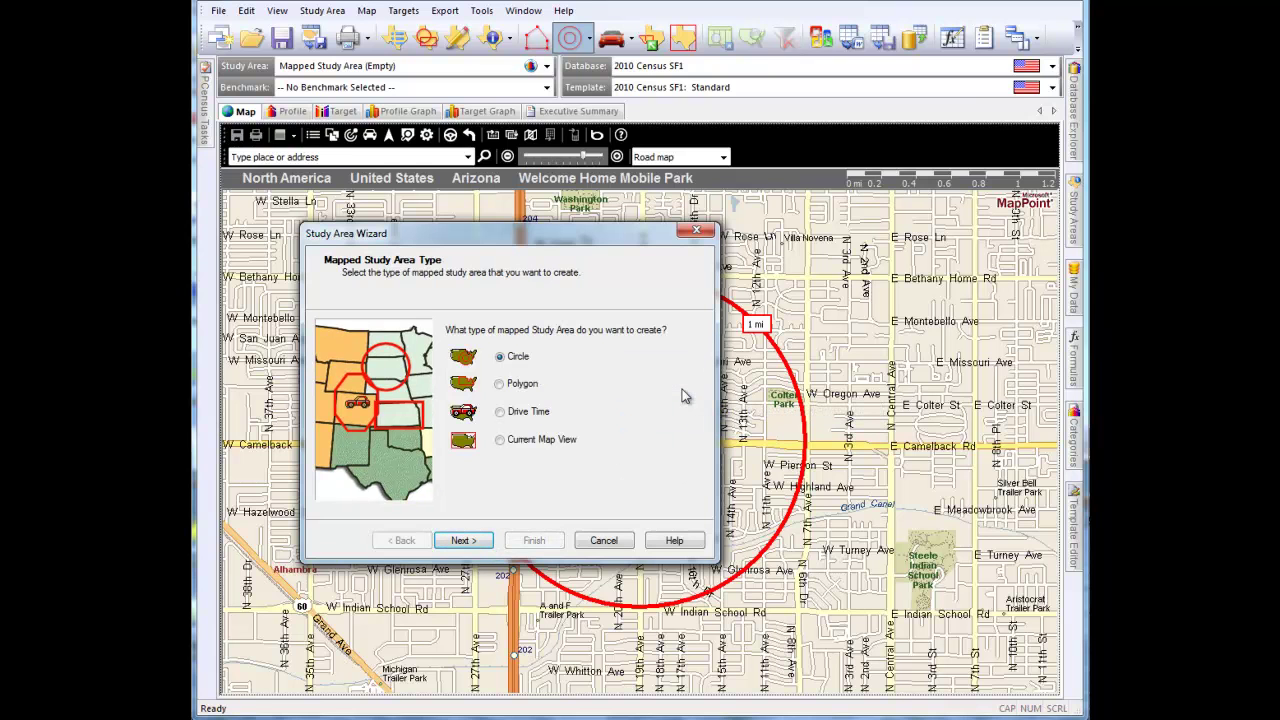
{"action": "left_click", "coordinate": [533, 390]}
{"action": "left_click", "coordinate": [462, 540]}
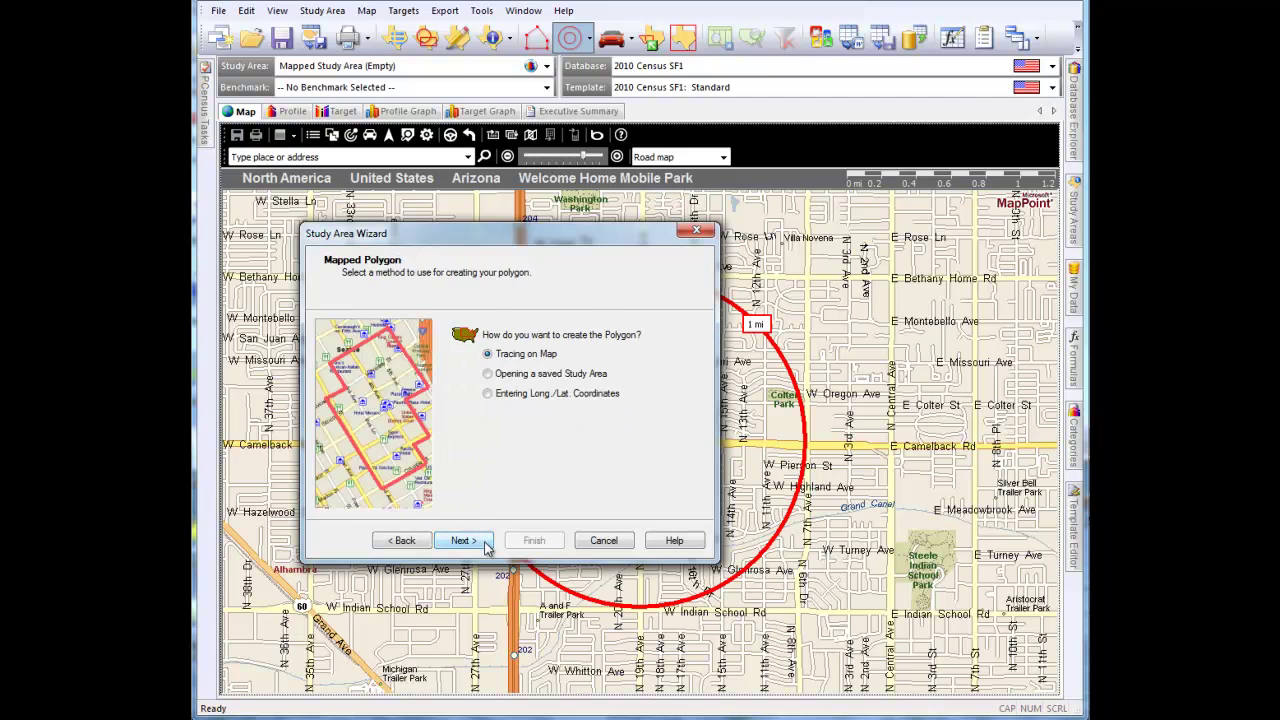
{"action": "left_click", "coordinate": [488, 545]}
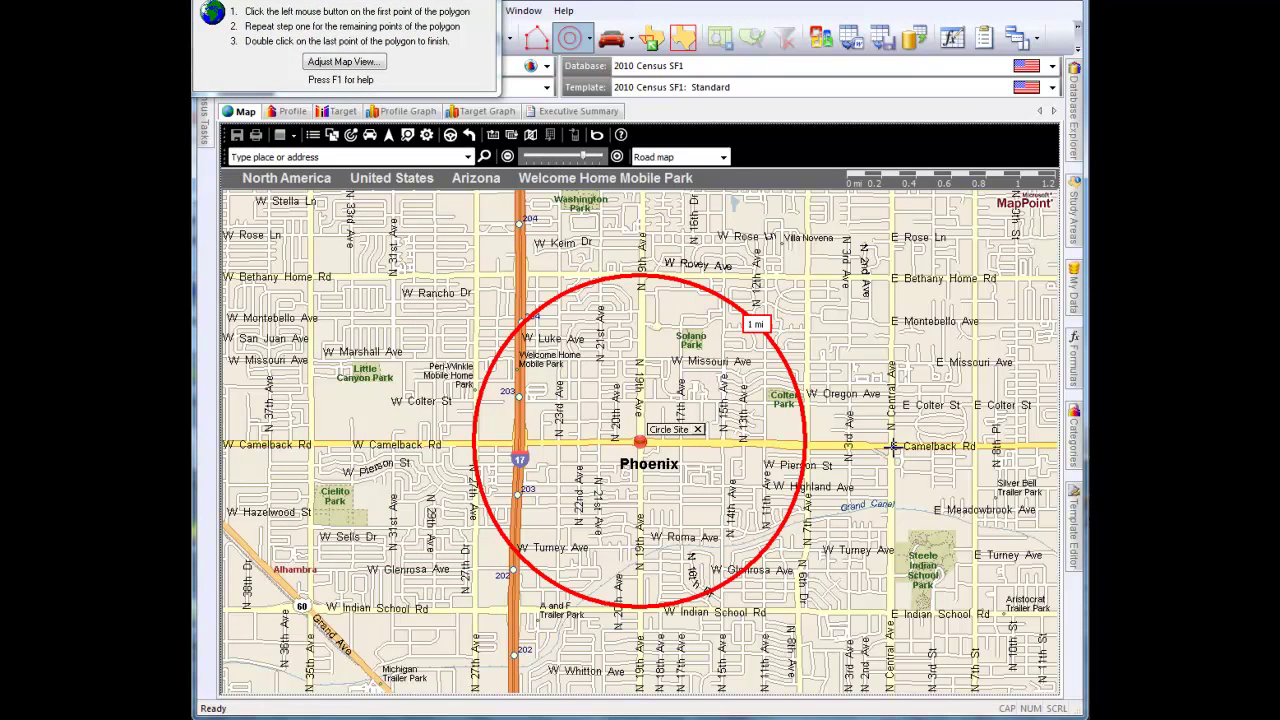
{"action": "left_click", "coordinate": [681, 448]}
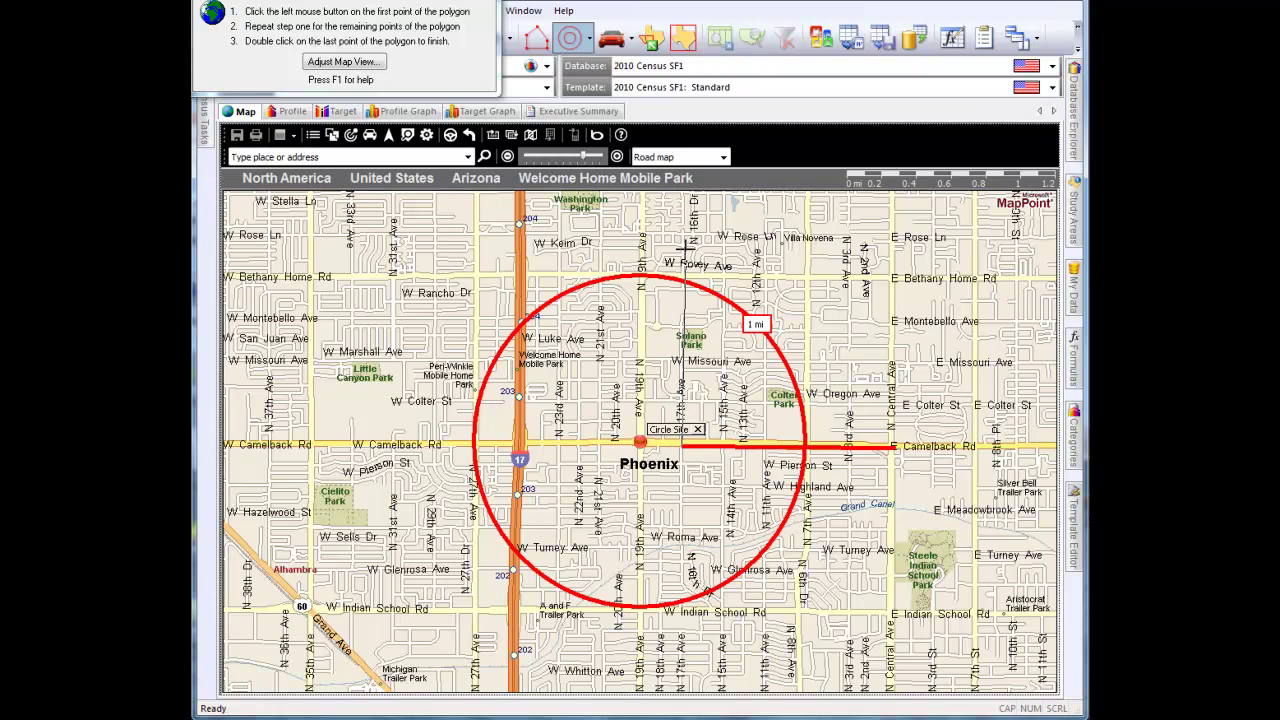
{"action": "left_click", "coordinate": [682, 237]}
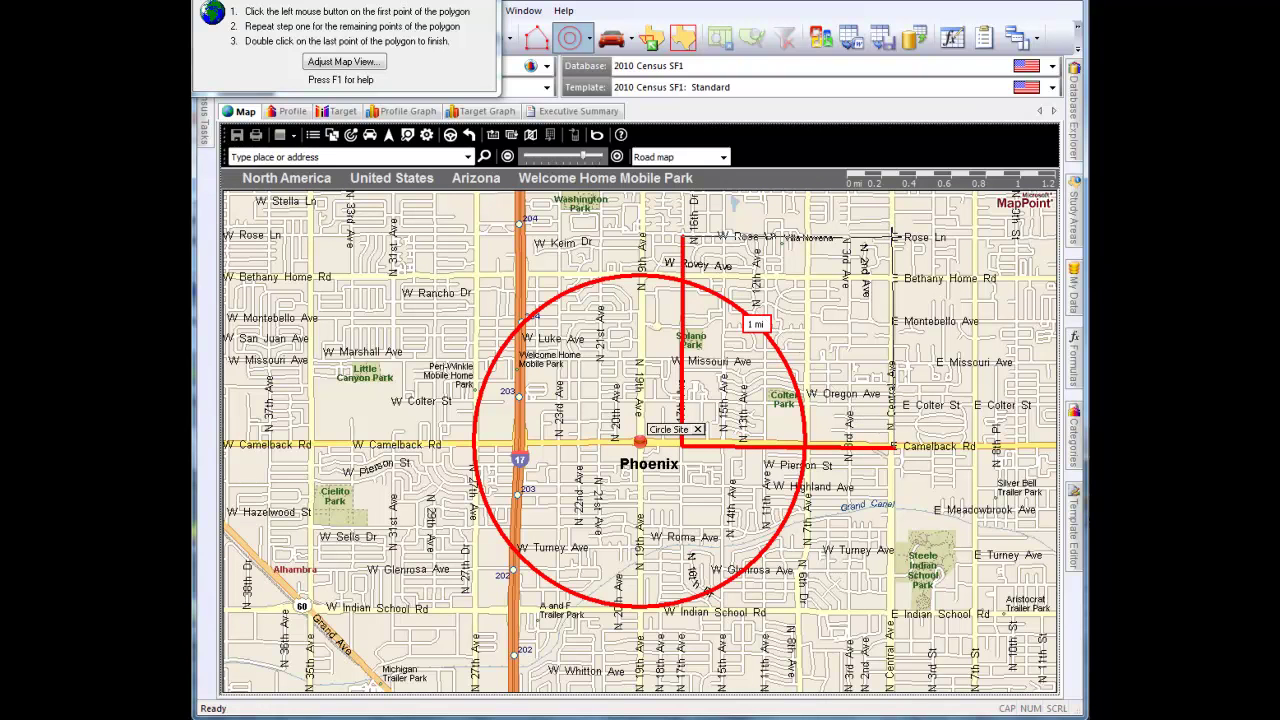
{"action": "double_click", "coordinate": [892, 237]}
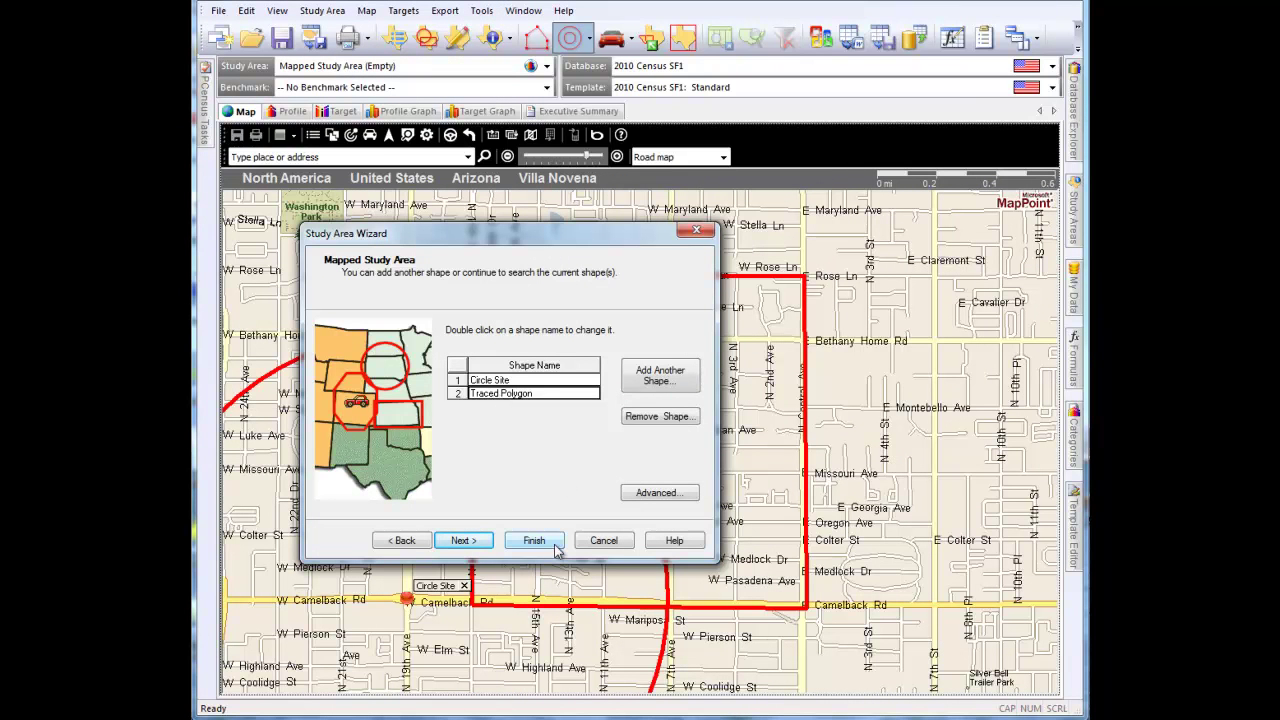
Replace the union column with an intersection column in the advanced profile column settings for the circle and polygon
{"action": "left_click", "coordinate": [688, 495]}
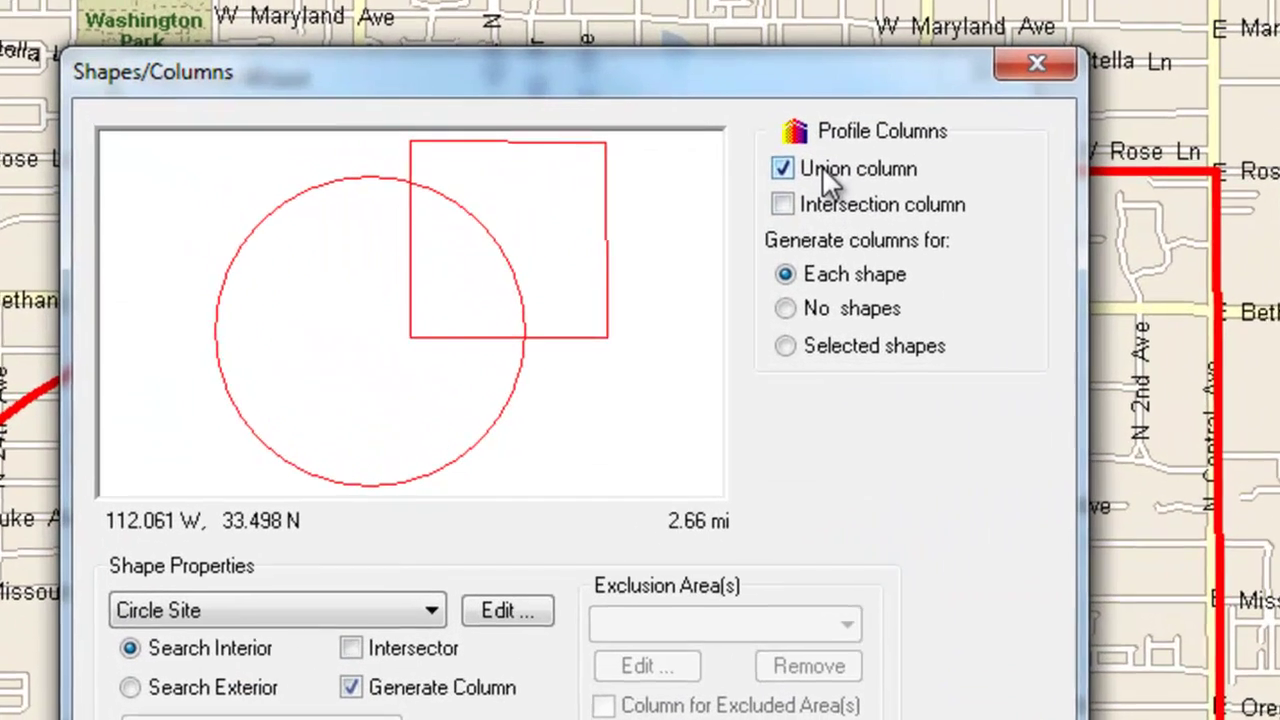
{"action": "left_click", "coordinate": [824, 168]}
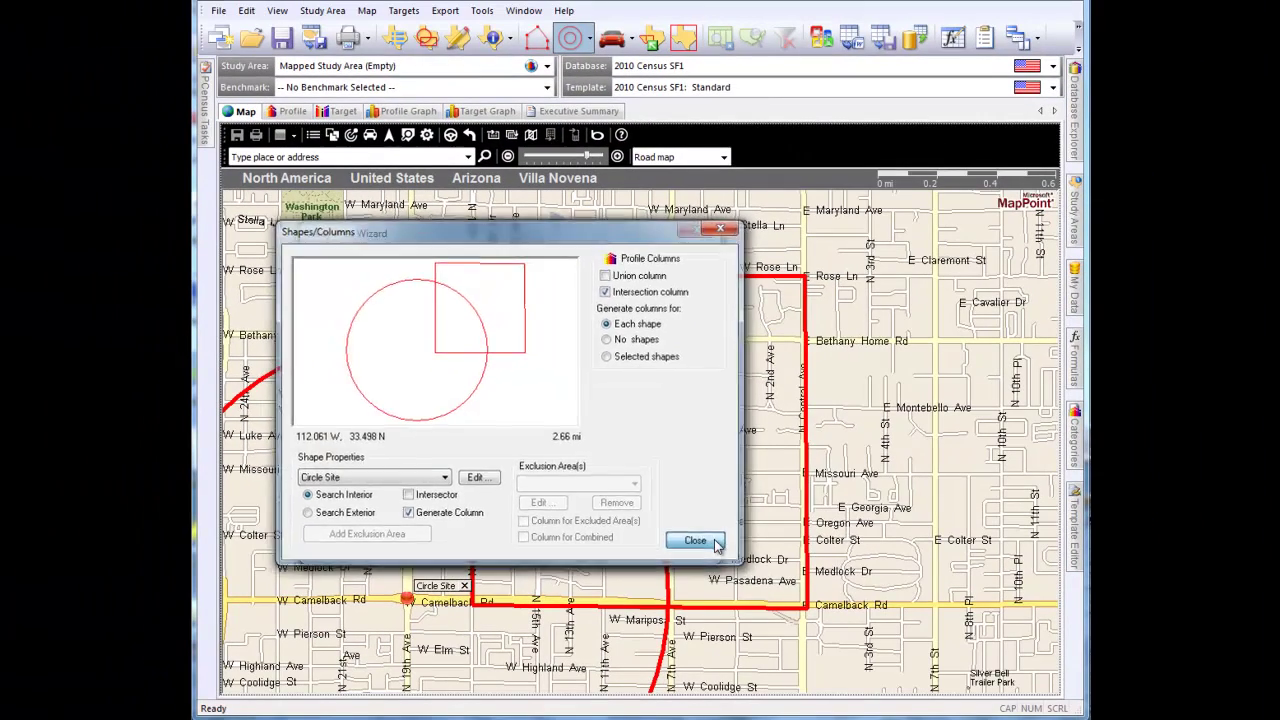
{"action": "left_click", "coordinate": [716, 545]}
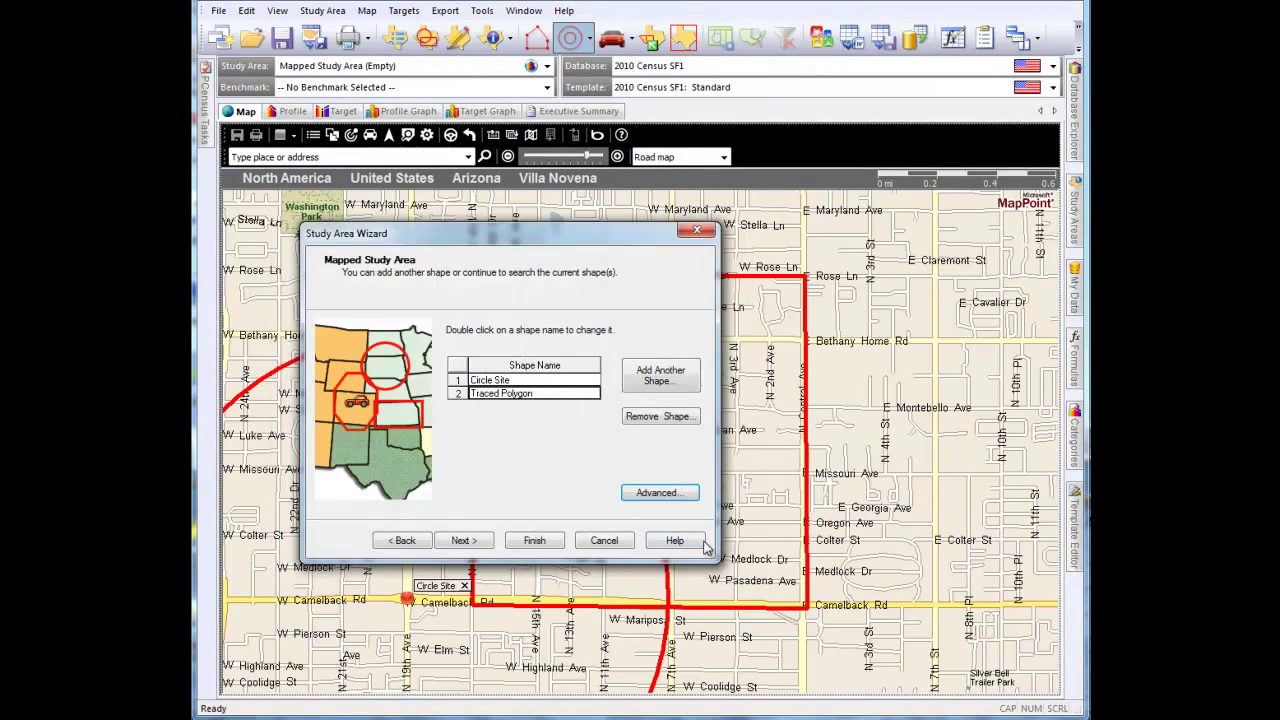
Finish the Circle Site and Traced Polygon study area, run its search and continue to the results
{"action": "left_click", "coordinate": [553, 541]}
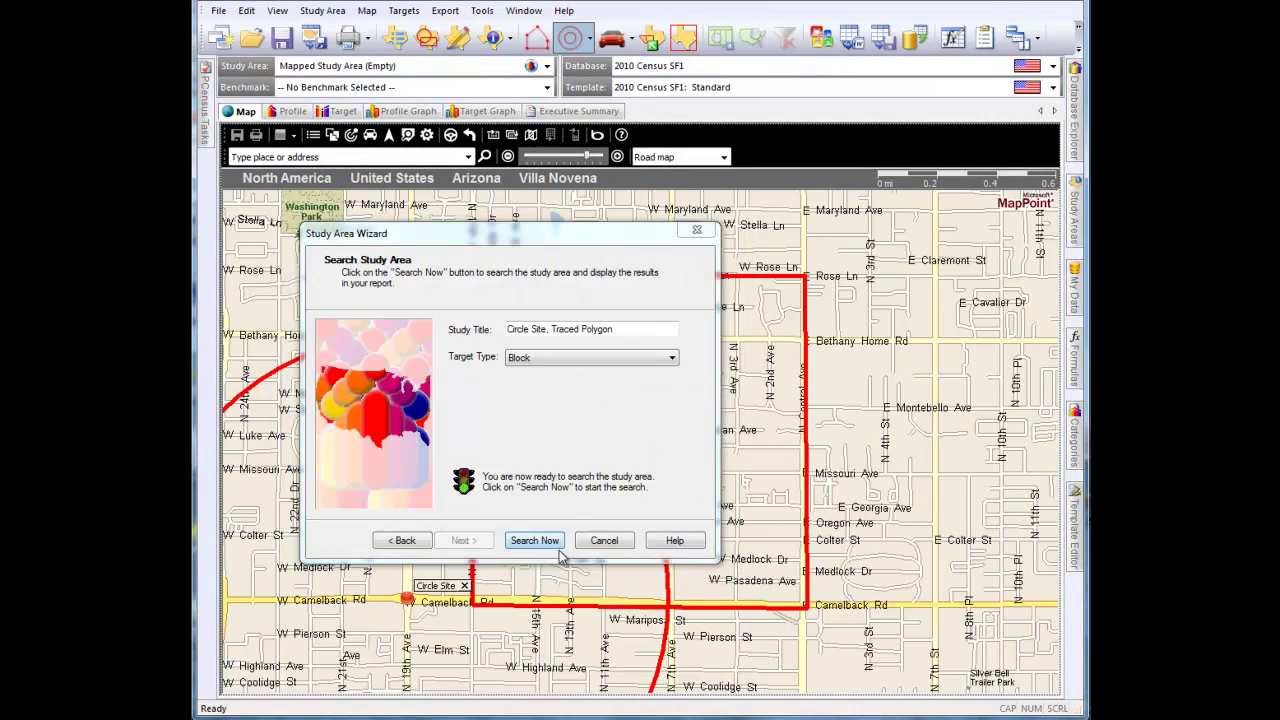
{"action": "left_click", "coordinate": [560, 552]}
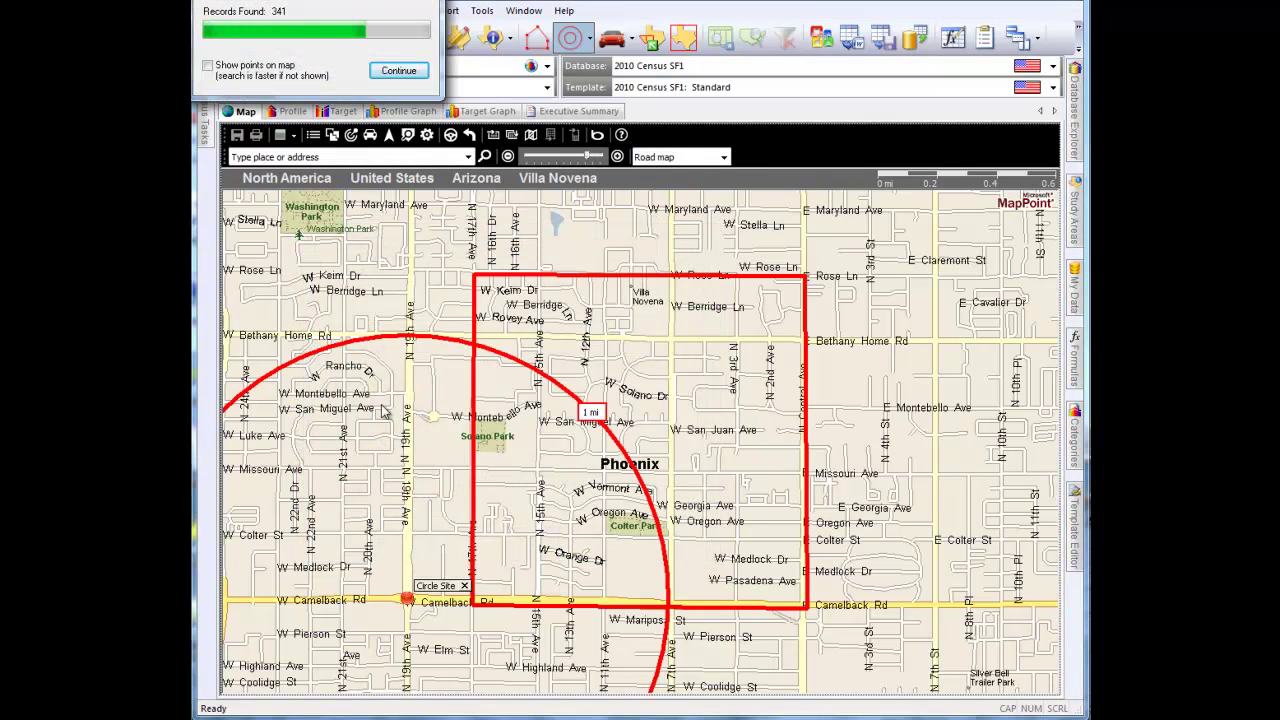
{"action": "left_click", "coordinate": [398, 71]}
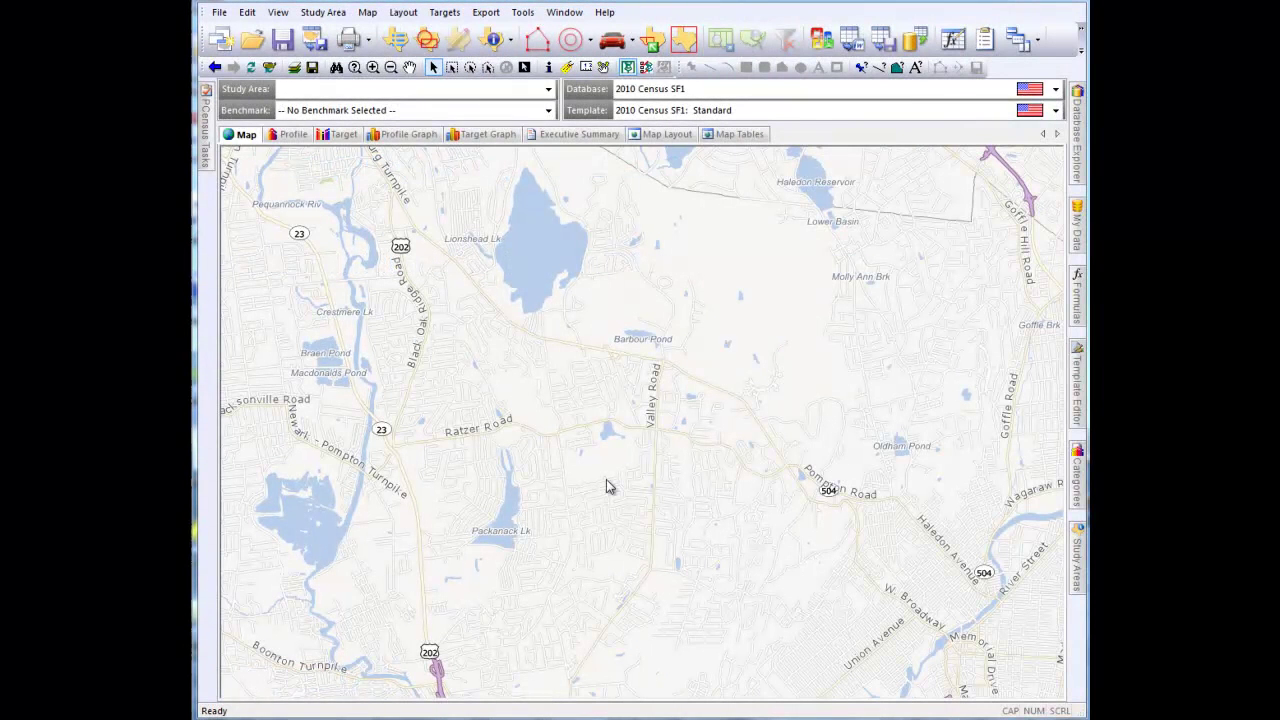
Create a 0 to 5 minute drive time area from a point on Valley Road south of Barbour Pond and name it Site 1
{"action": "left_click", "coordinate": [620, 55]}
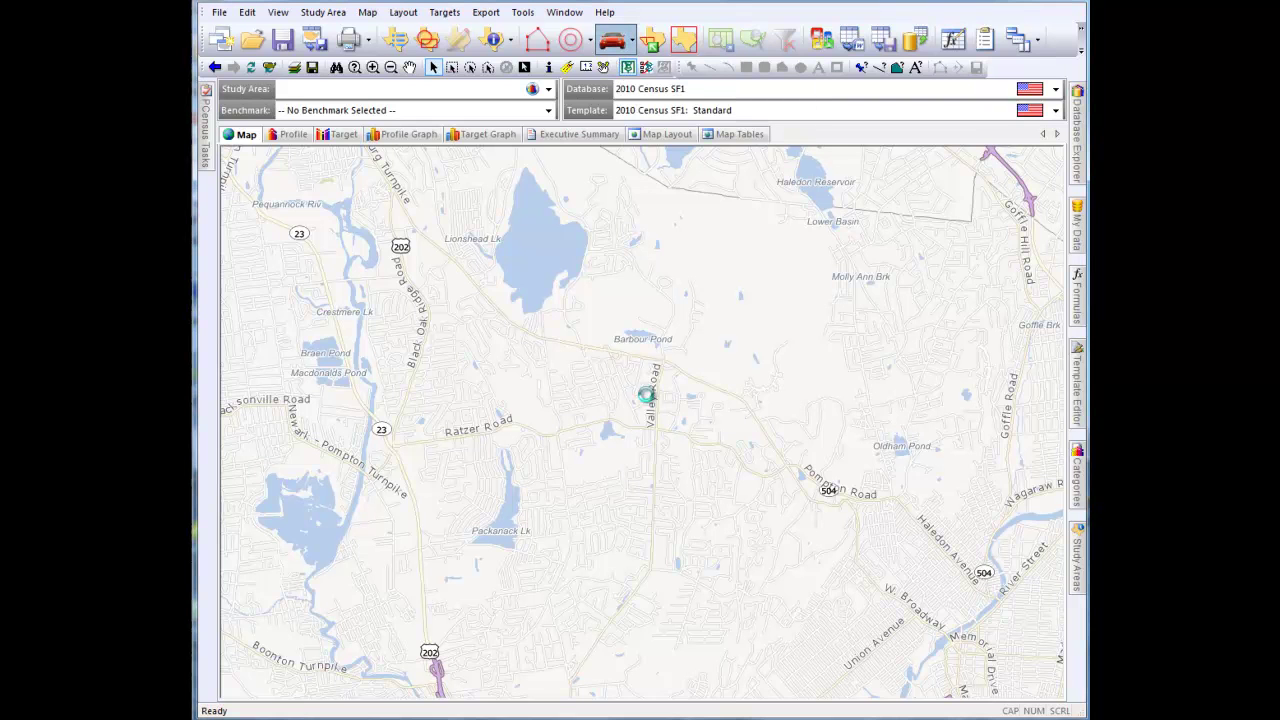
{"action": "left_click", "coordinate": [488, 540]}
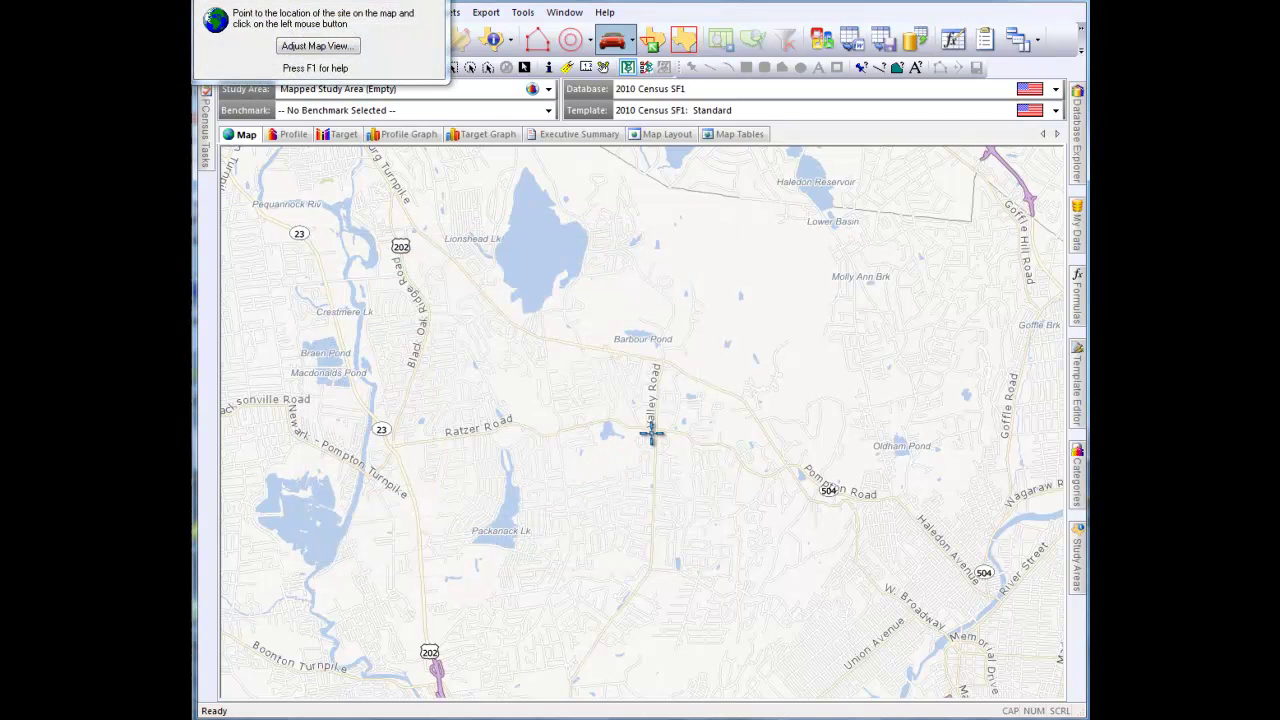
{"action": "left_click", "coordinate": [655, 428]}
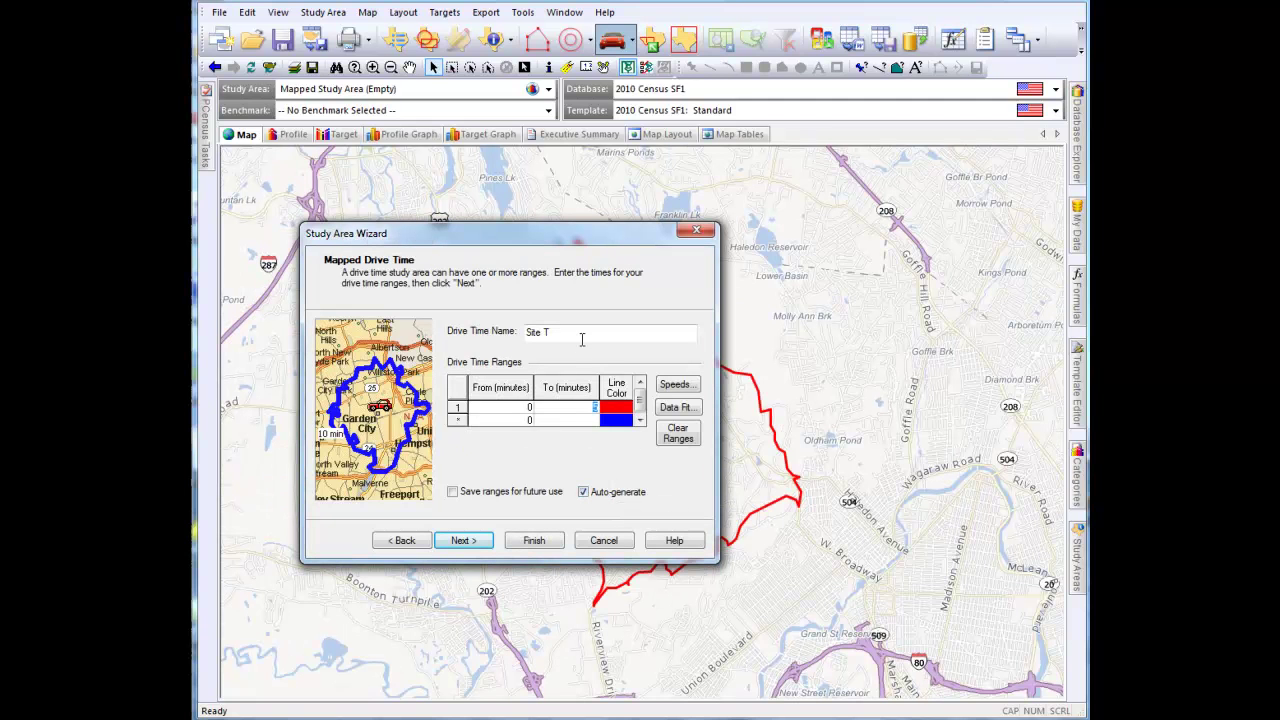
{"action": "left_click_drag", "start_coordinate": [585, 335], "coordinate": [447, 338]}
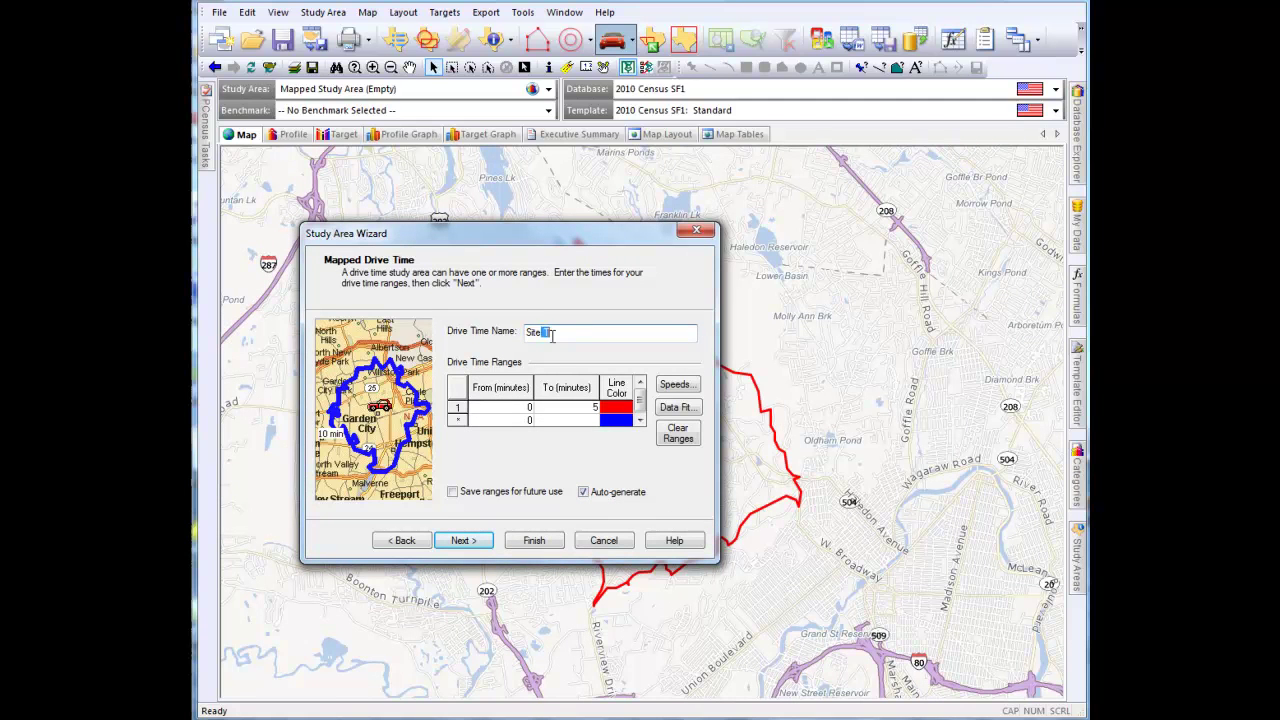
{"action": "key", "text": "BackSpace"}
{"action": "type", "text": "1"}
Finish the Site 1 drive time study area, run its search and continue to the profile report
{"action": "left_click", "coordinate": [552, 545]}
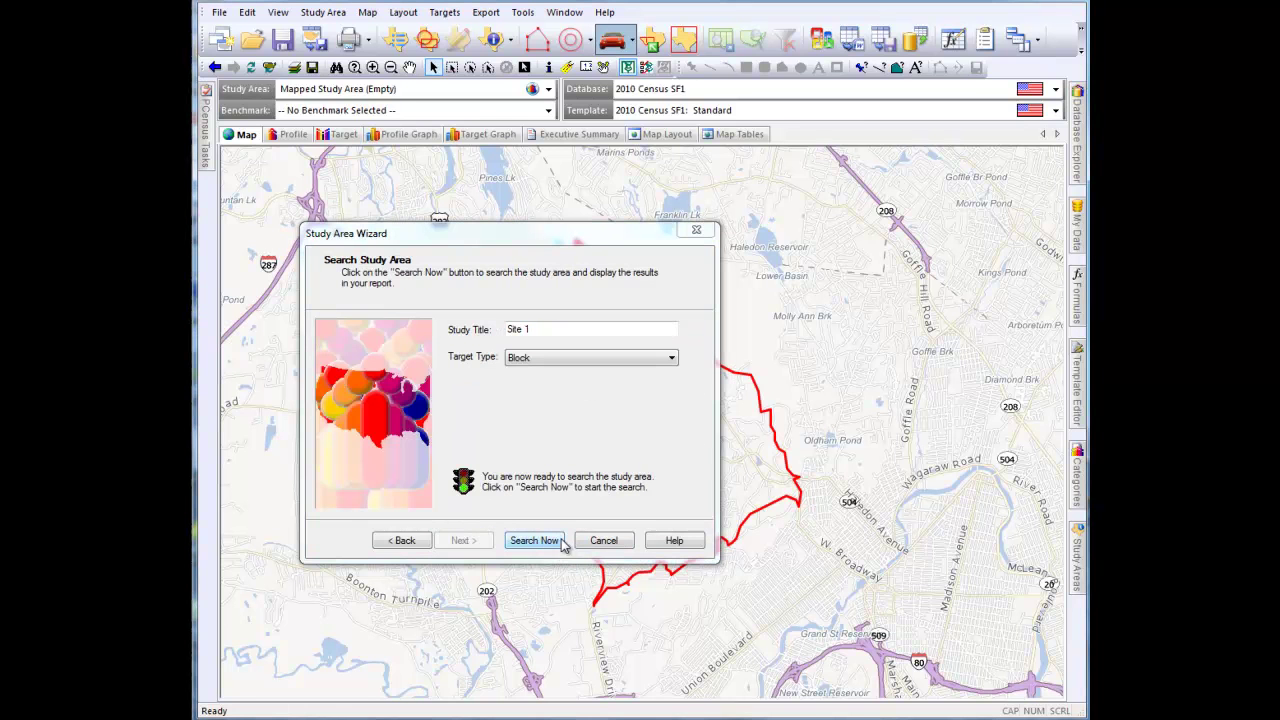
{"action": "left_click", "coordinate": [560, 551]}
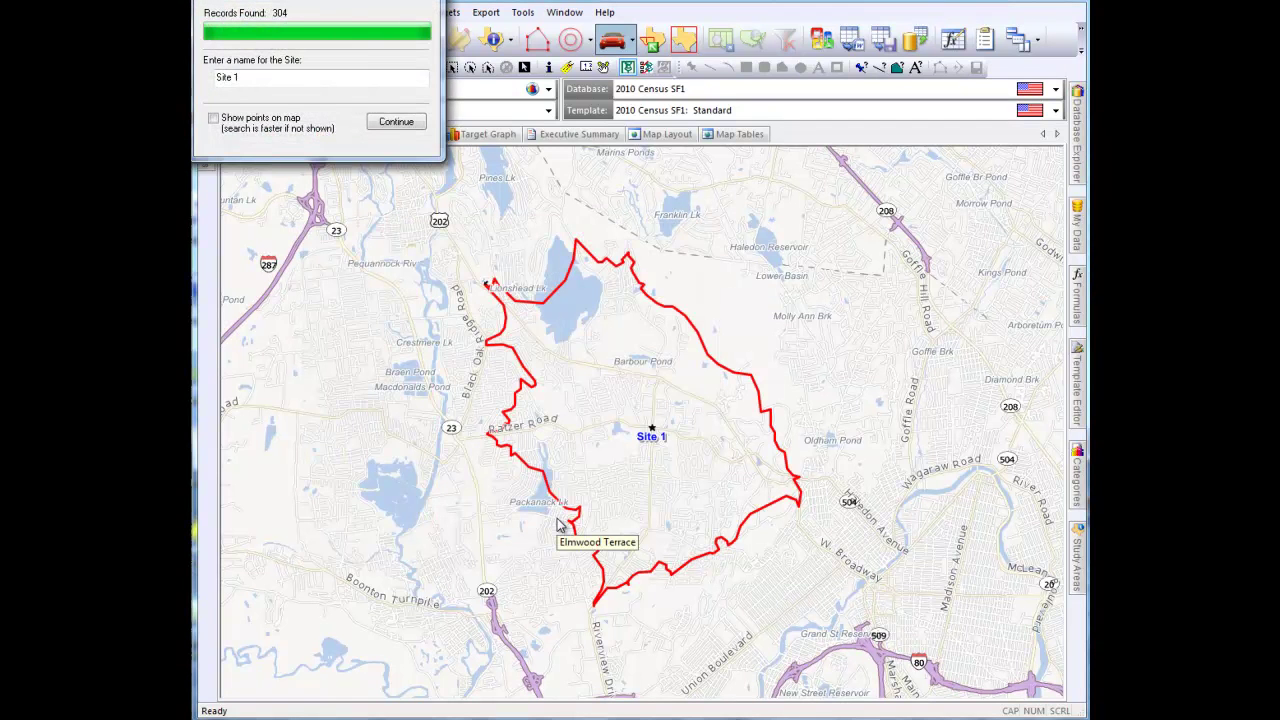
{"action": "left_click", "coordinate": [418, 130]}
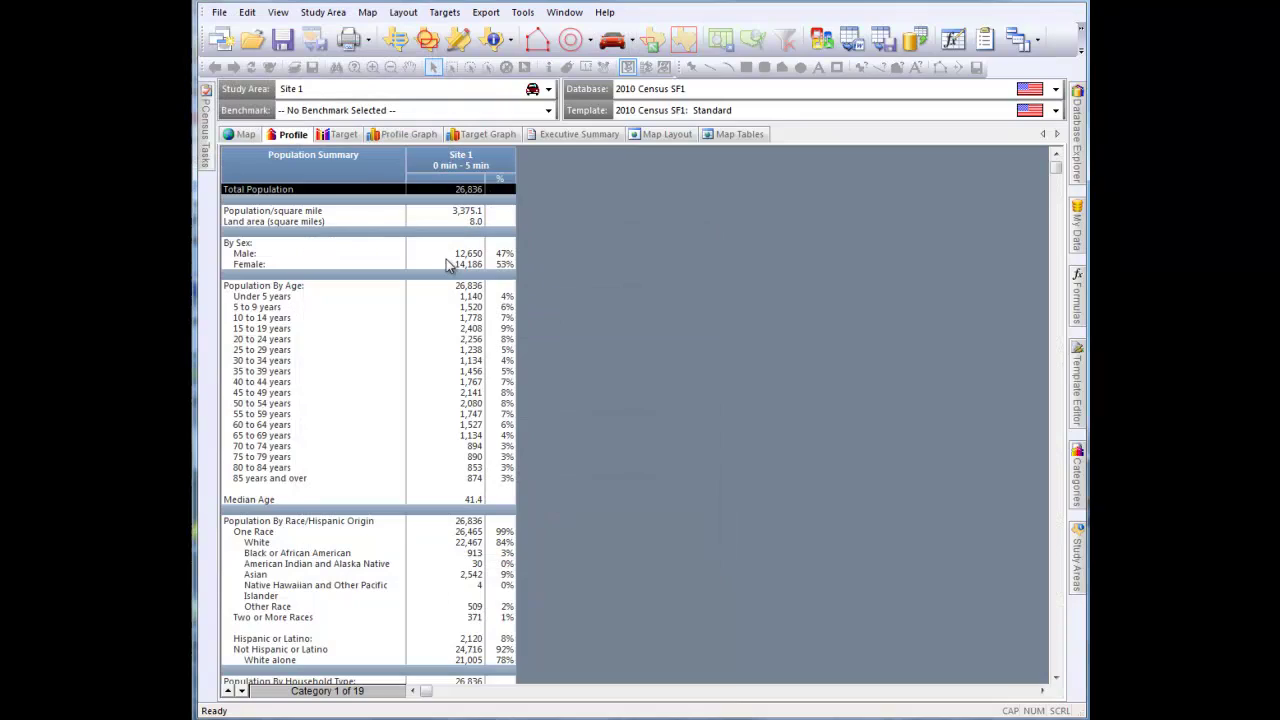
Return to the map and add a second drive time to the current study area, pointing its site on route 504 southwest of Oldham Pond
{"action": "left_click", "coordinate": [250, 136]}
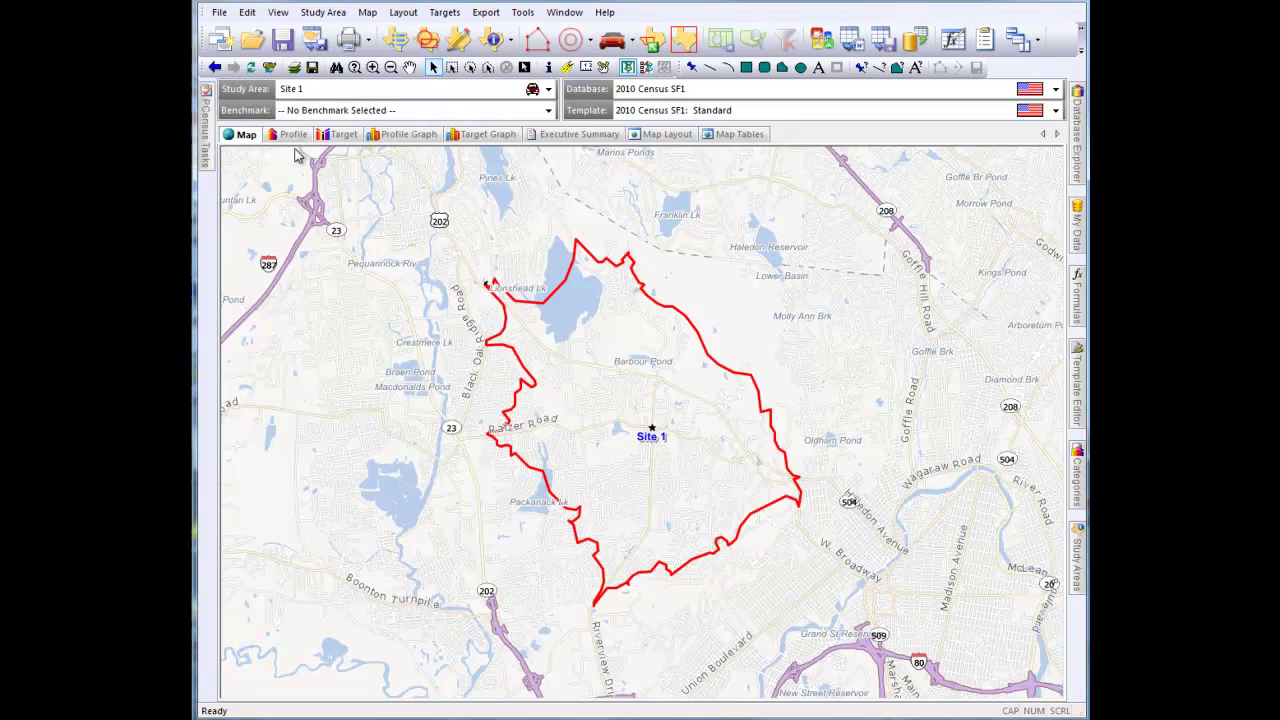
{"action": "left_click", "coordinate": [612, 40]}
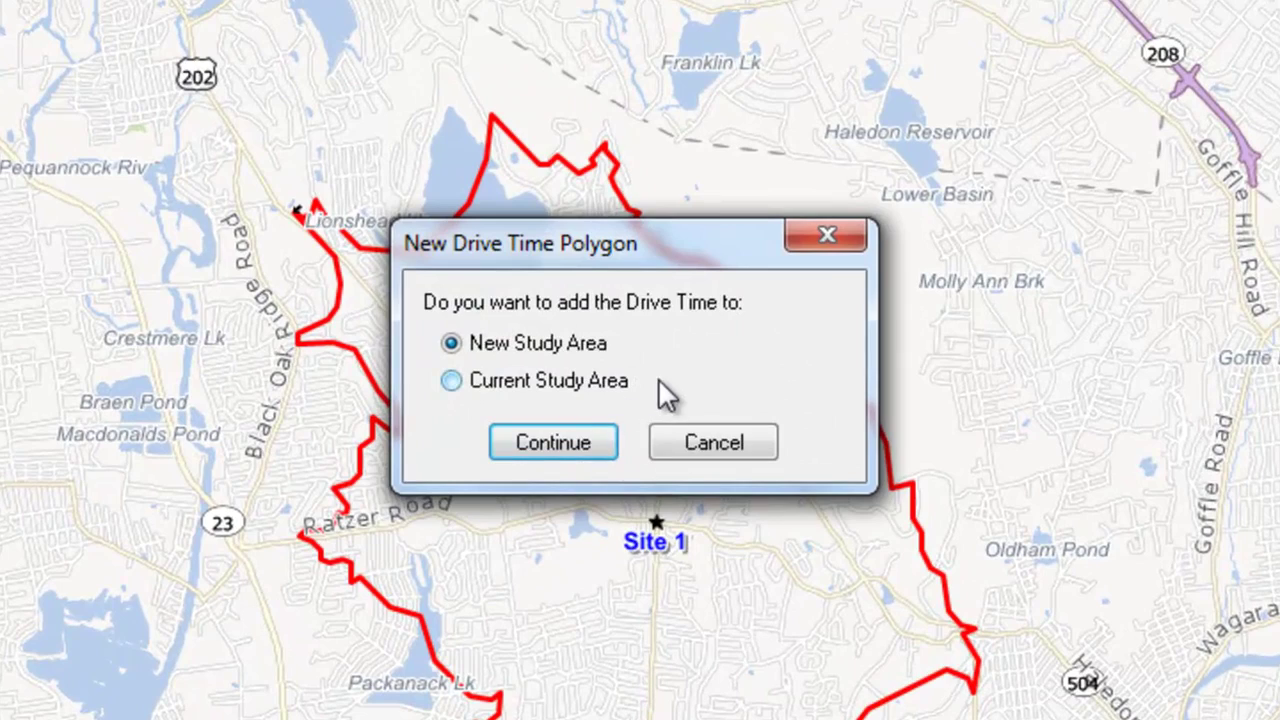
{"action": "left_click", "coordinate": [622, 380]}
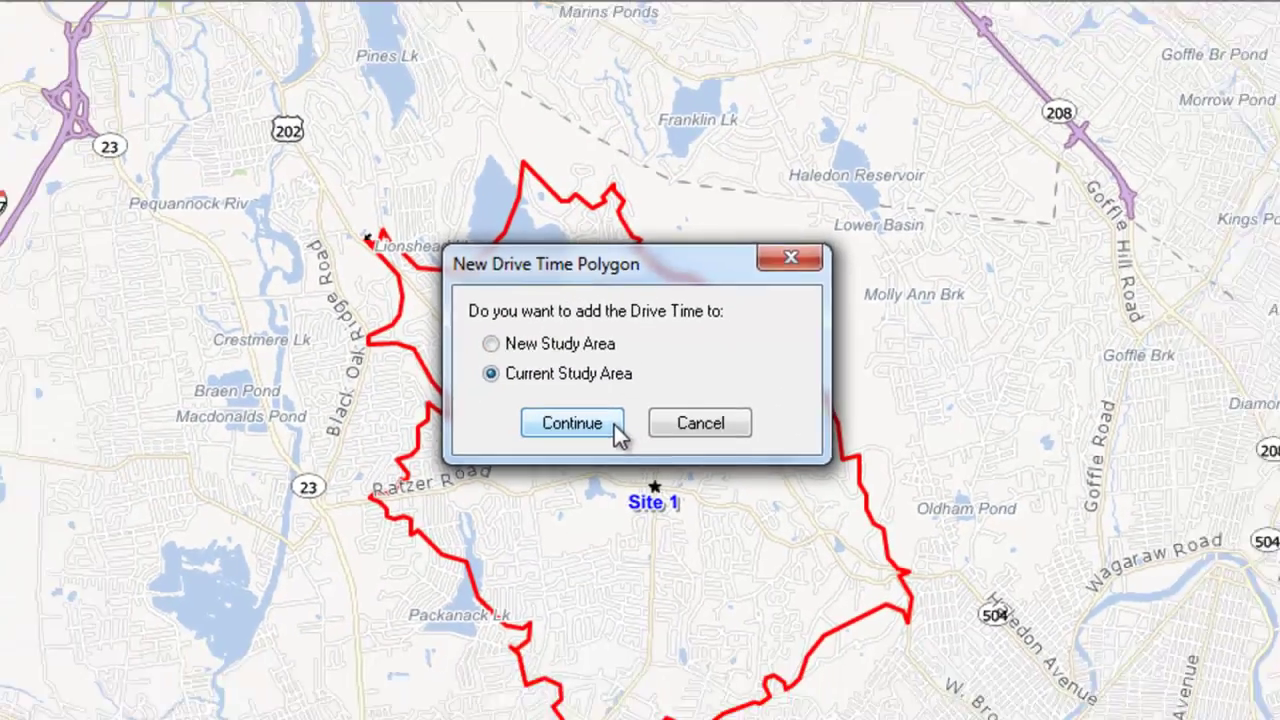
{"action": "left_click", "coordinate": [598, 445]}
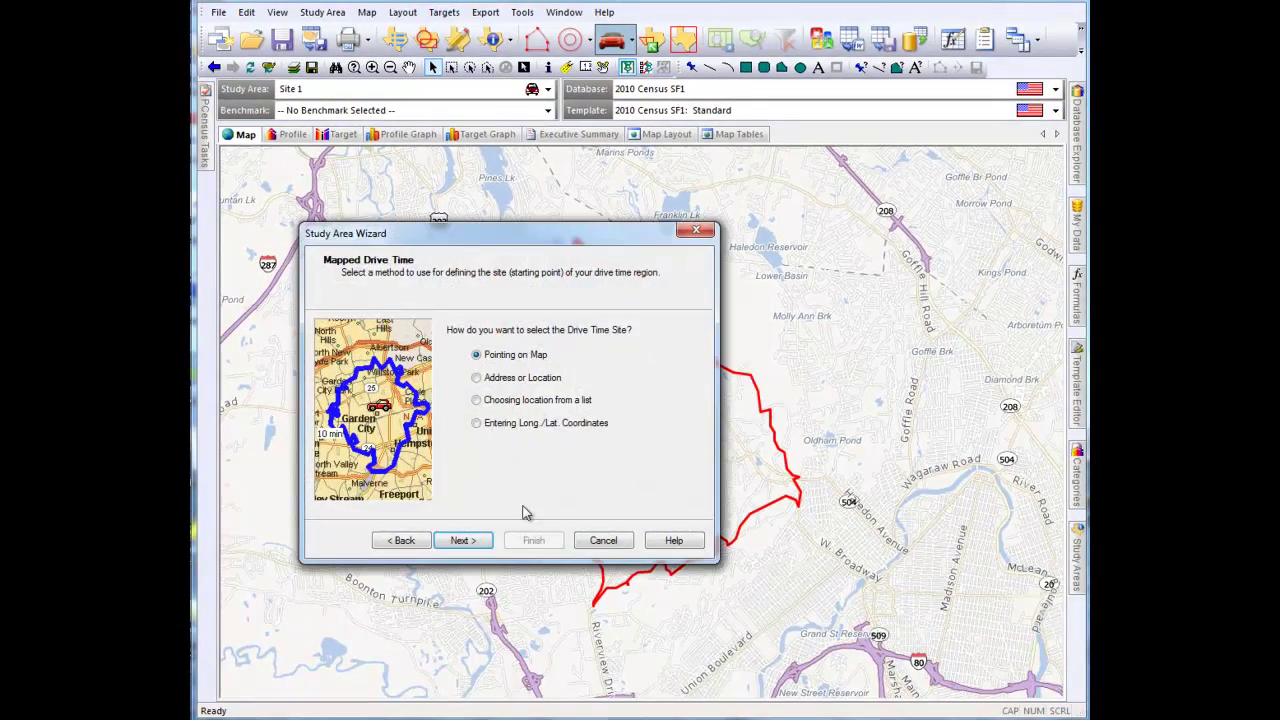
{"action": "left_click", "coordinate": [461, 541]}
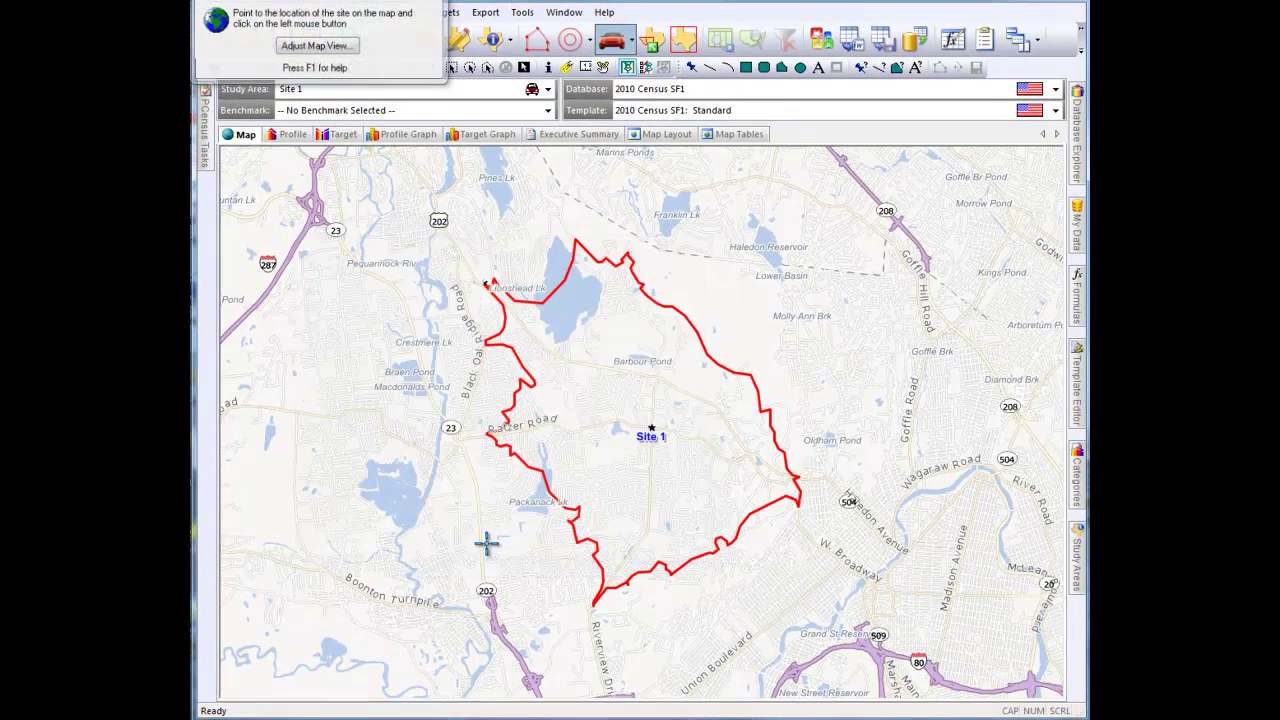
{"action": "left_click", "coordinate": [826, 479]}
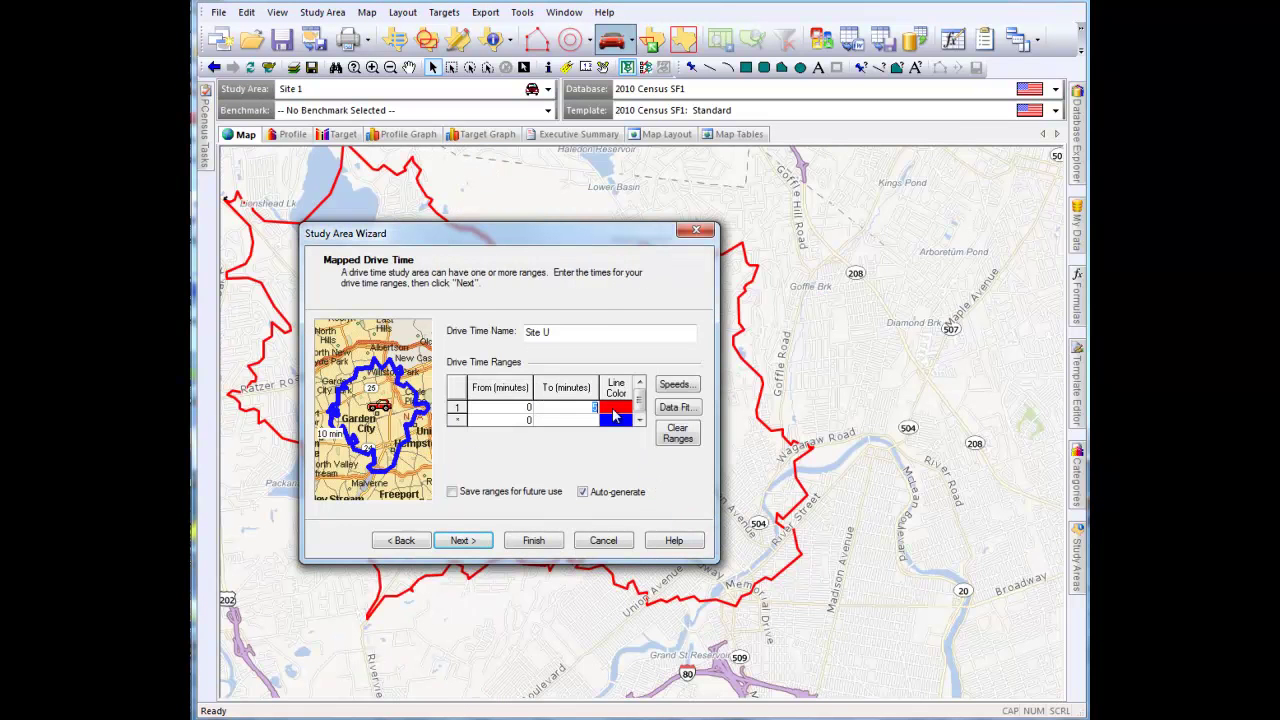
Set the second drive time's line color to blue and name it Site 2
{"action": "left_click", "coordinate": [613, 409]}
{"action": "left_click", "coordinate": [518, 364]}
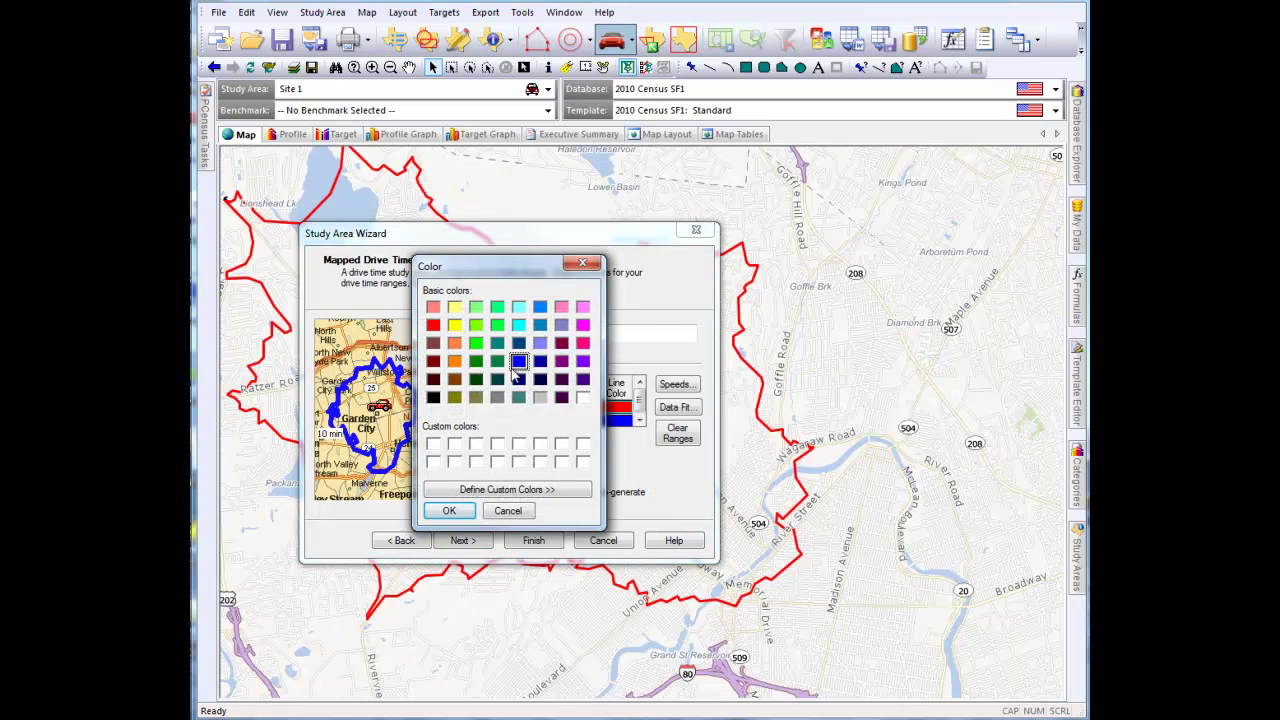
{"action": "left_click", "coordinate": [449, 511]}
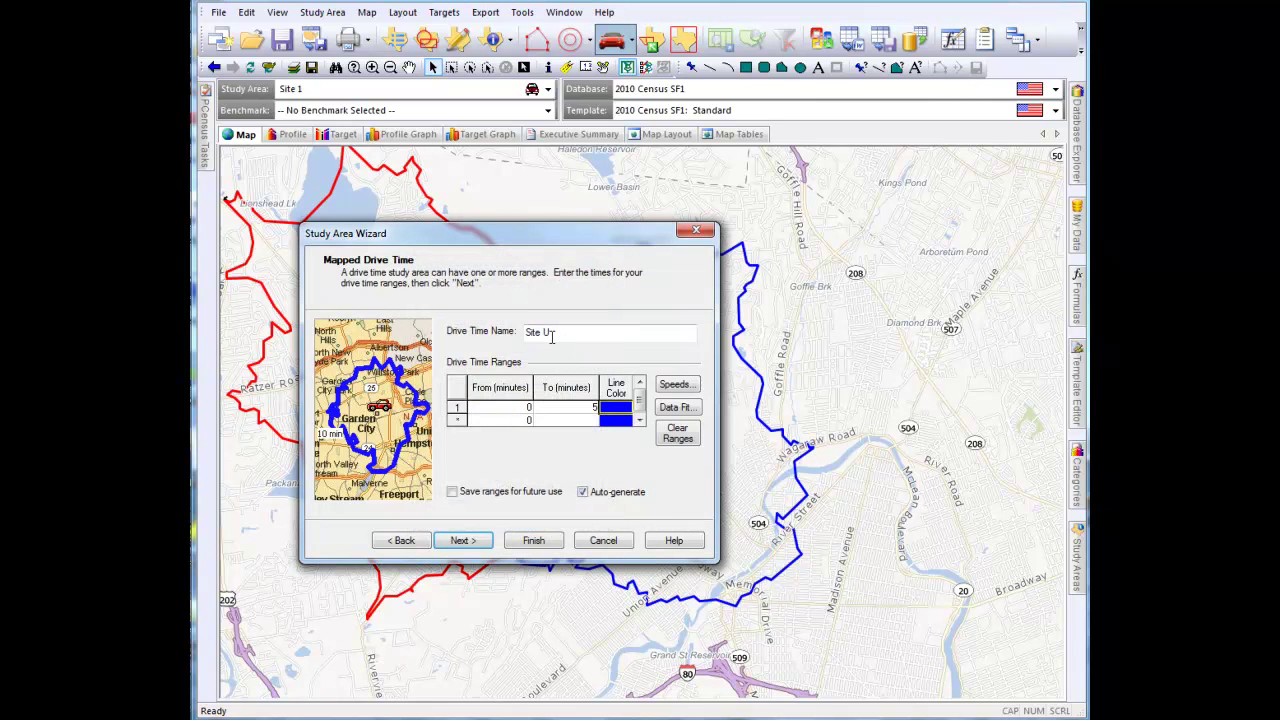
{"action": "type", "text": "2"}
{"action": "left_click", "coordinate": [462, 540]}
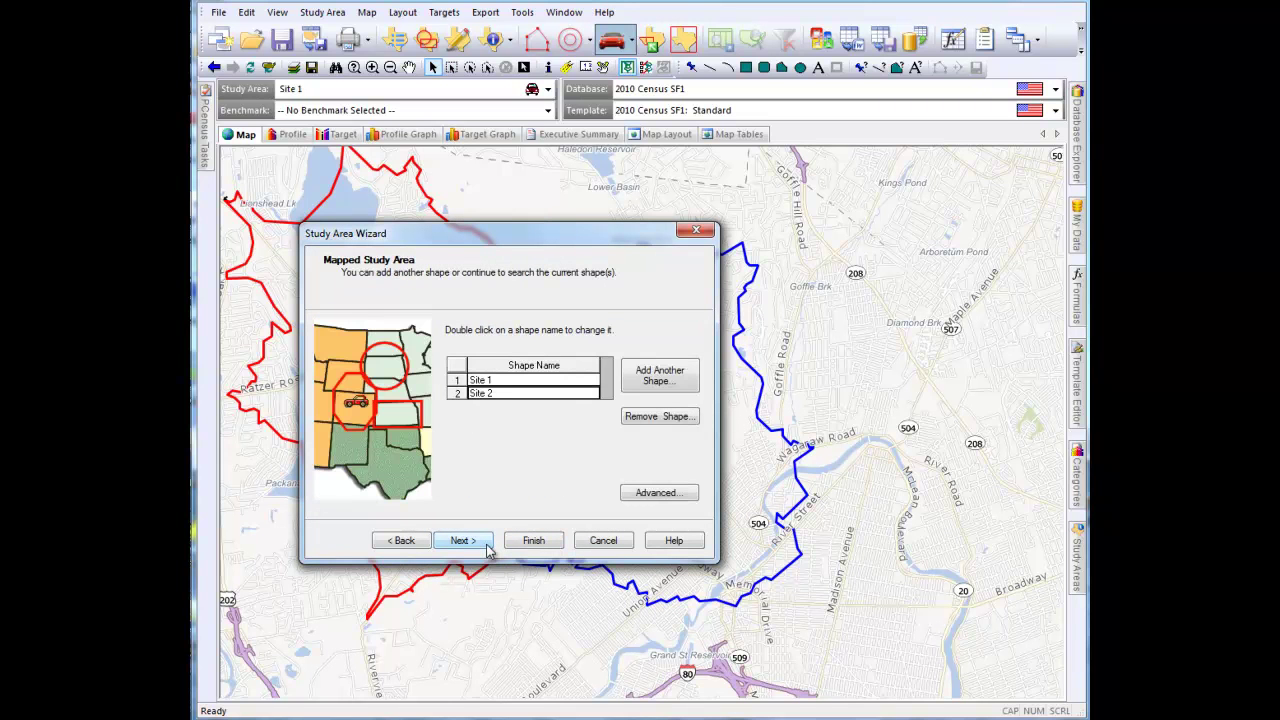
Enable the intersection profile column for the overlapping Site 1 and Site 2 drive times
{"action": "left_click", "coordinate": [694, 503]}
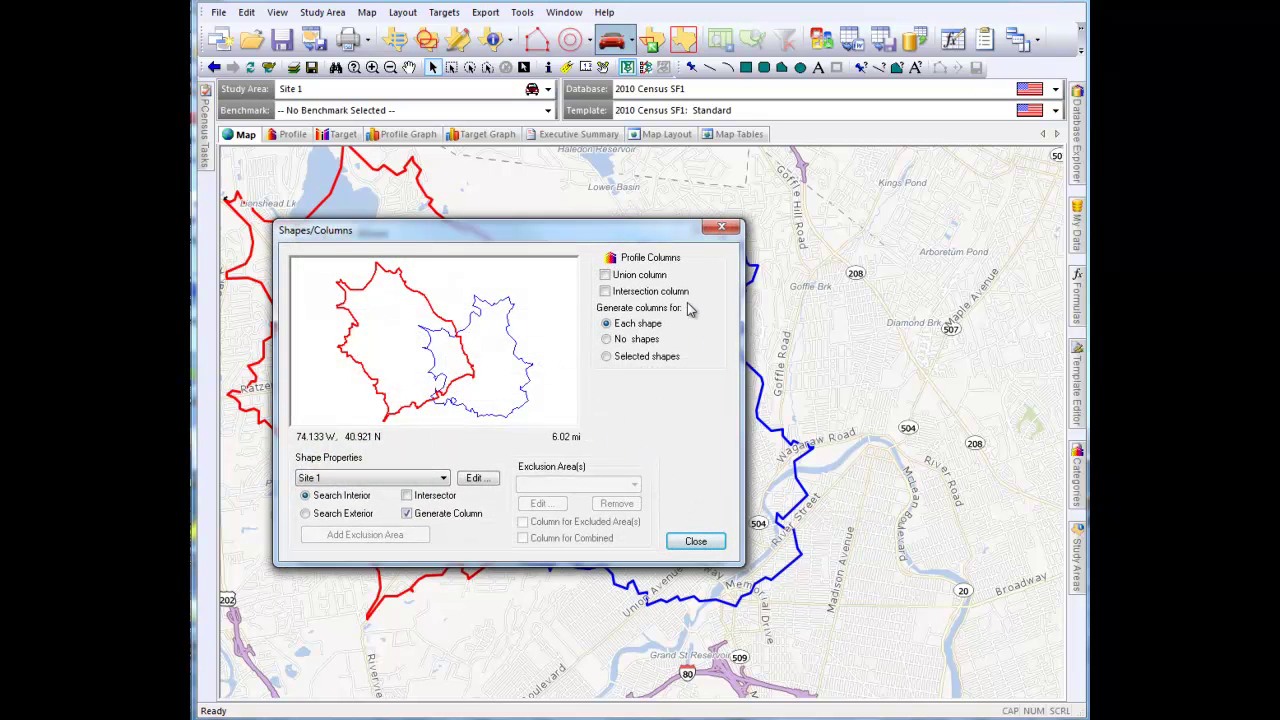
{"action": "left_click", "coordinate": [607, 295]}
{"action": "left_click", "coordinate": [718, 543]}
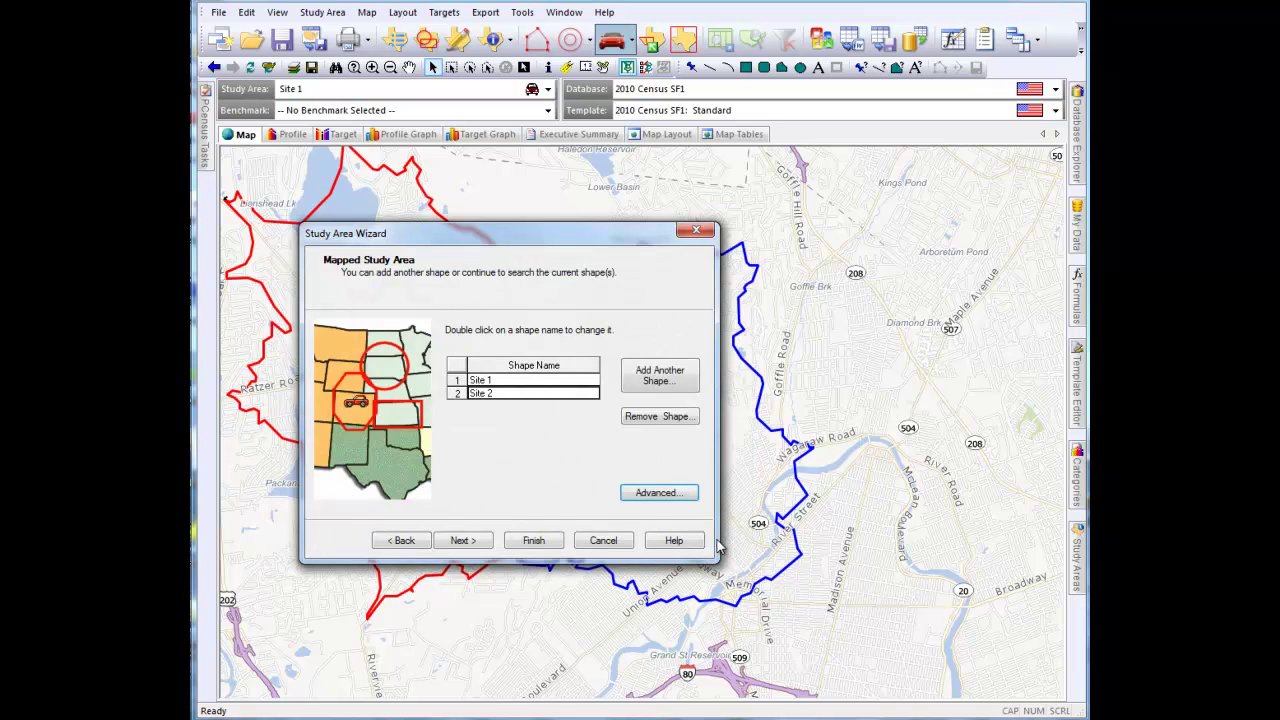
Finish the study area titled Site 1, Site 2, run its search and continue to the results
{"action": "left_click", "coordinate": [556, 545]}
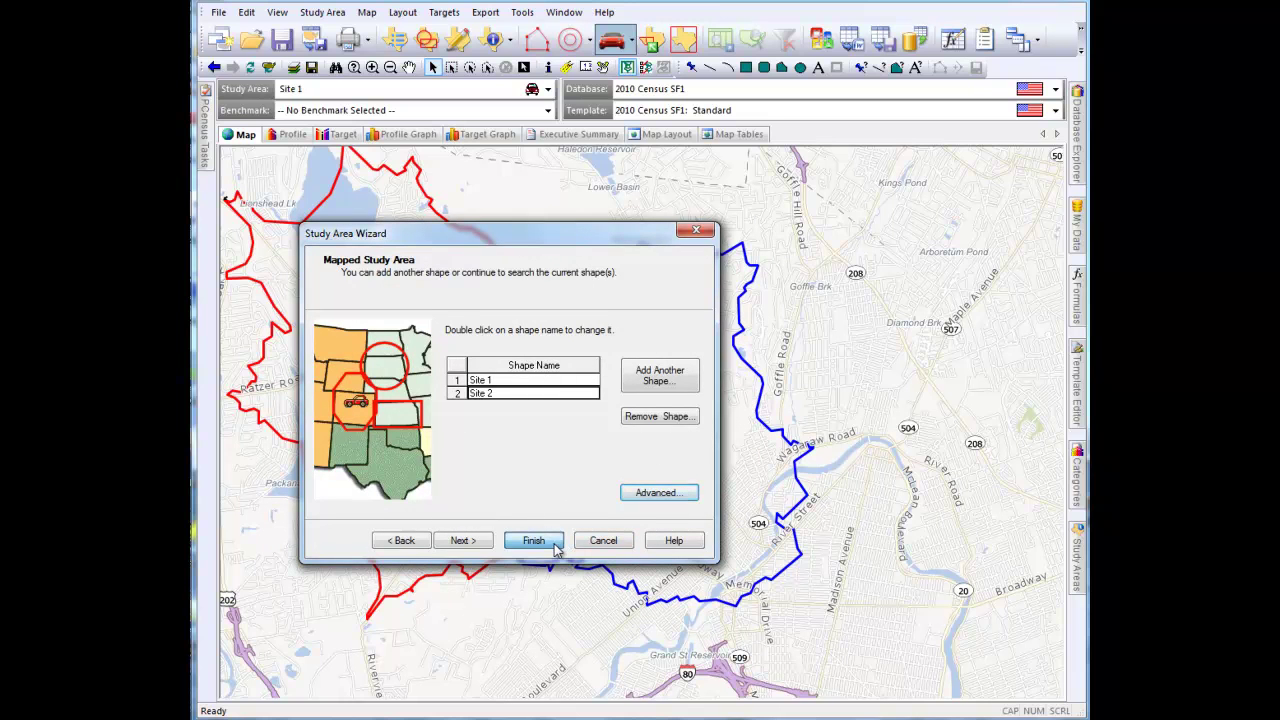
{"action": "left_click", "coordinate": [560, 331]}
{"action": "key", "text": "BackSpace"}
{"action": "type", "text": "2"}
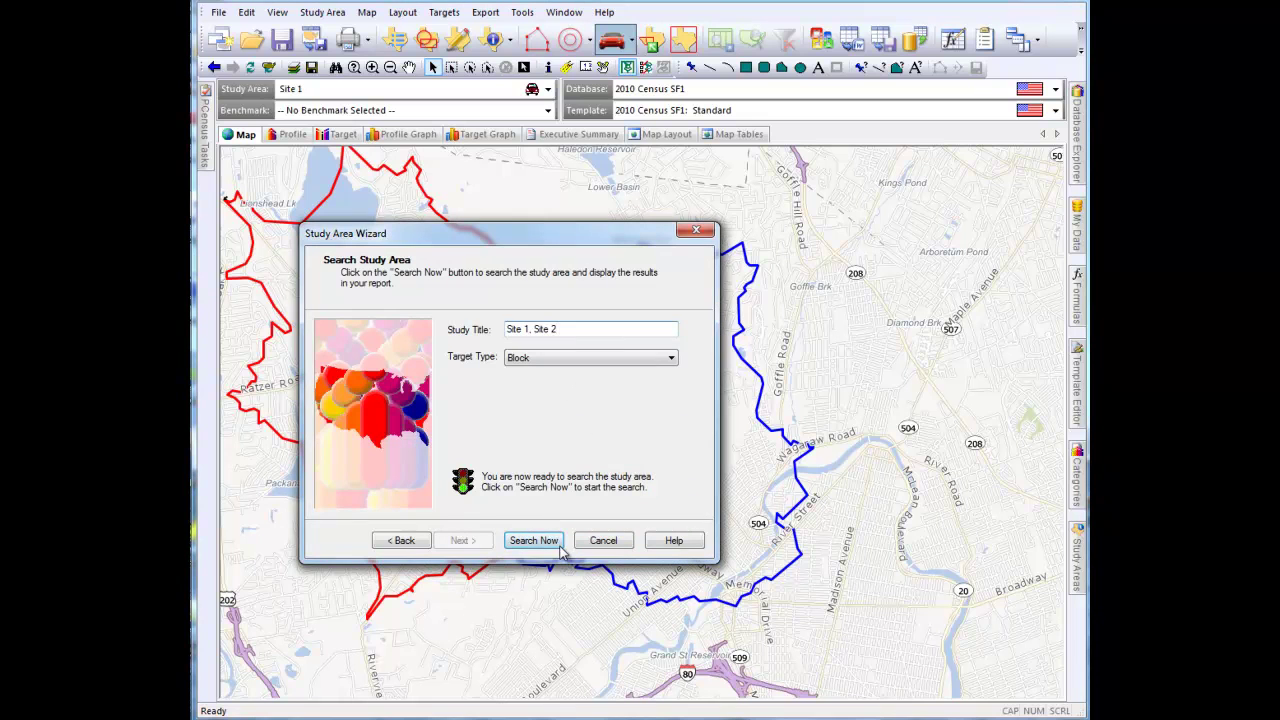
{"action": "left_click", "coordinate": [535, 541]}
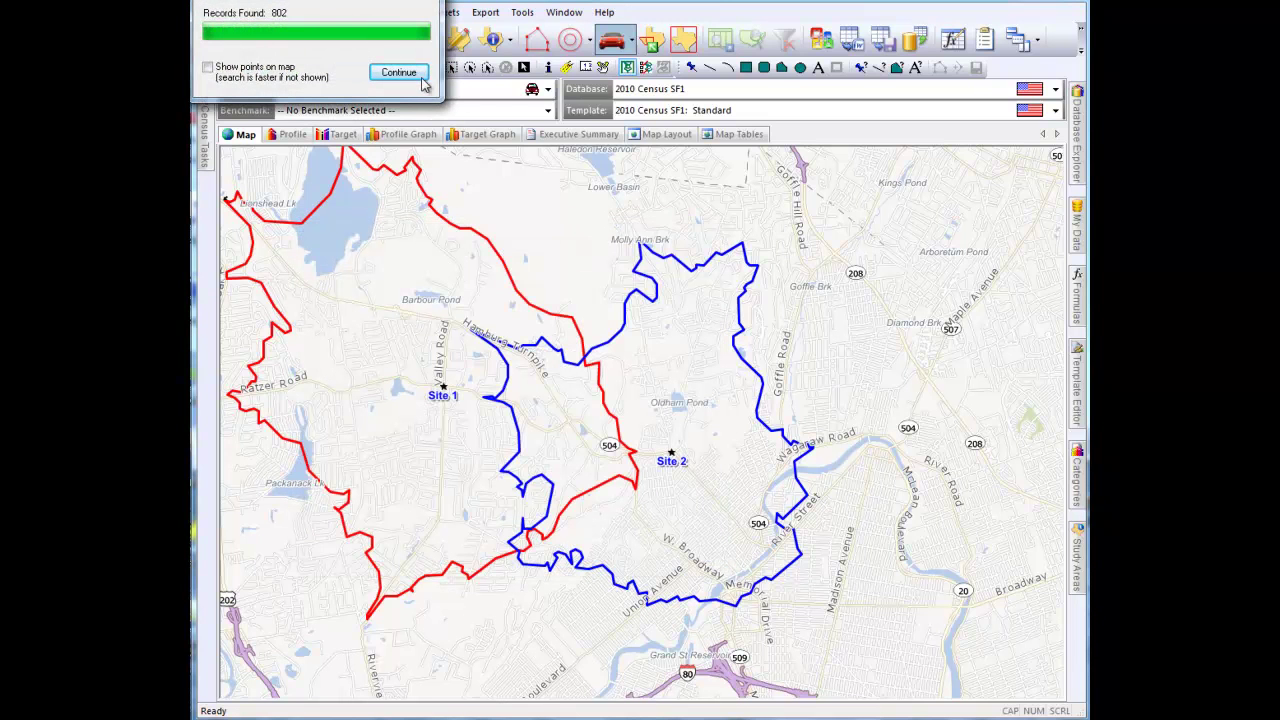
{"action": "left_click", "coordinate": [424, 82]}
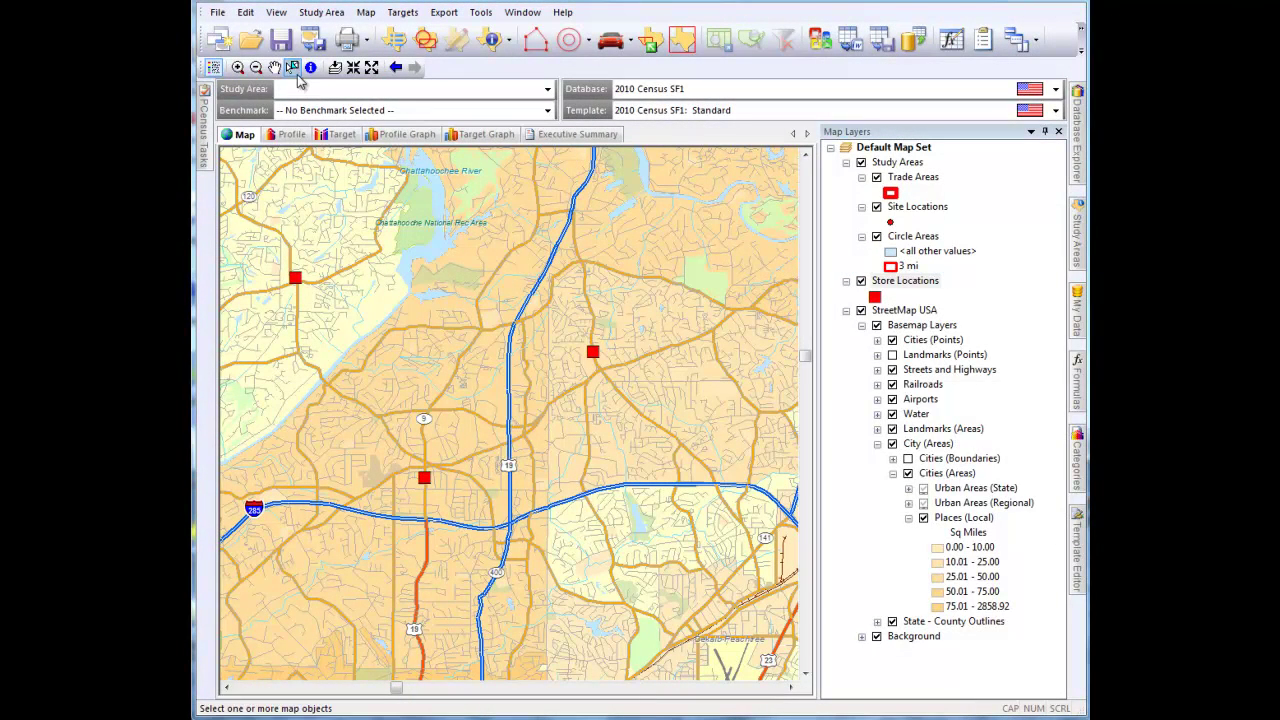
Select the two stores on either side of route 19 north of I-285 and start a site batch named by the ADDRESS field
{"action": "left_click_drag", "start_coordinate": [385, 297], "coordinate": [652, 538]}
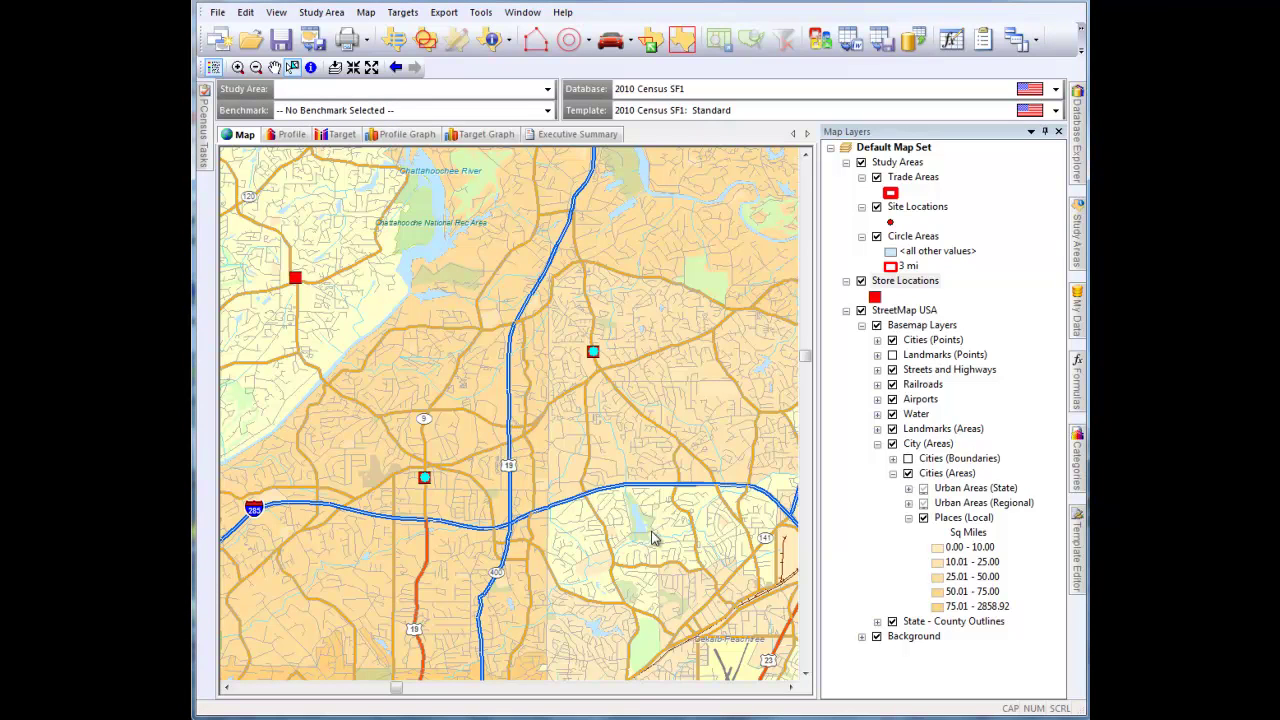
{"action": "left_click", "coordinate": [652, 40]}
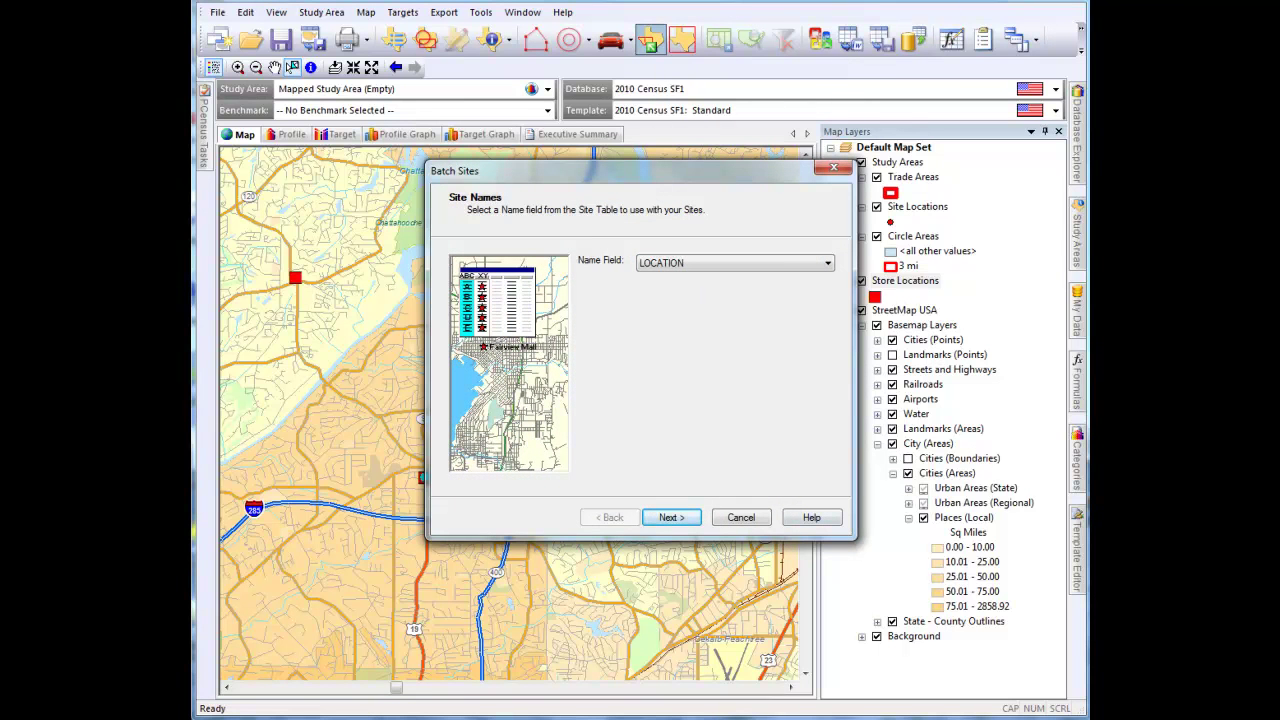
{"action": "left_click", "coordinate": [828, 265]}
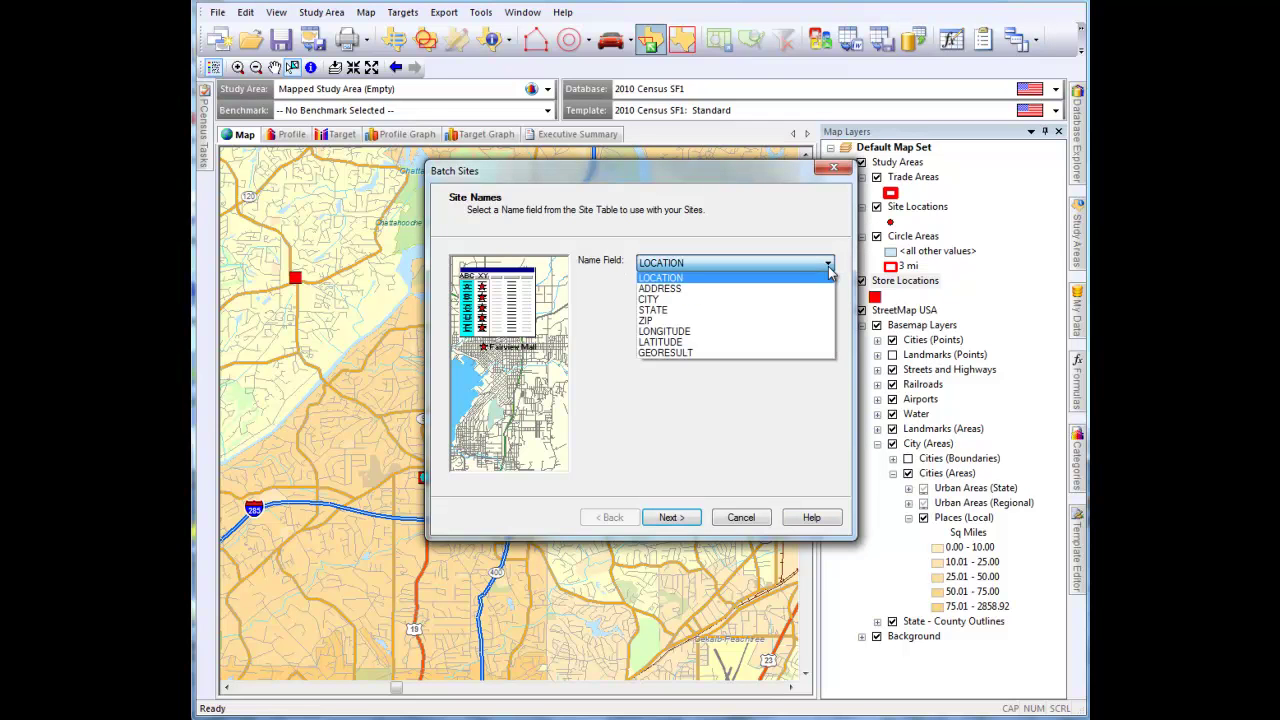
{"action": "left_click", "coordinate": [758, 289]}
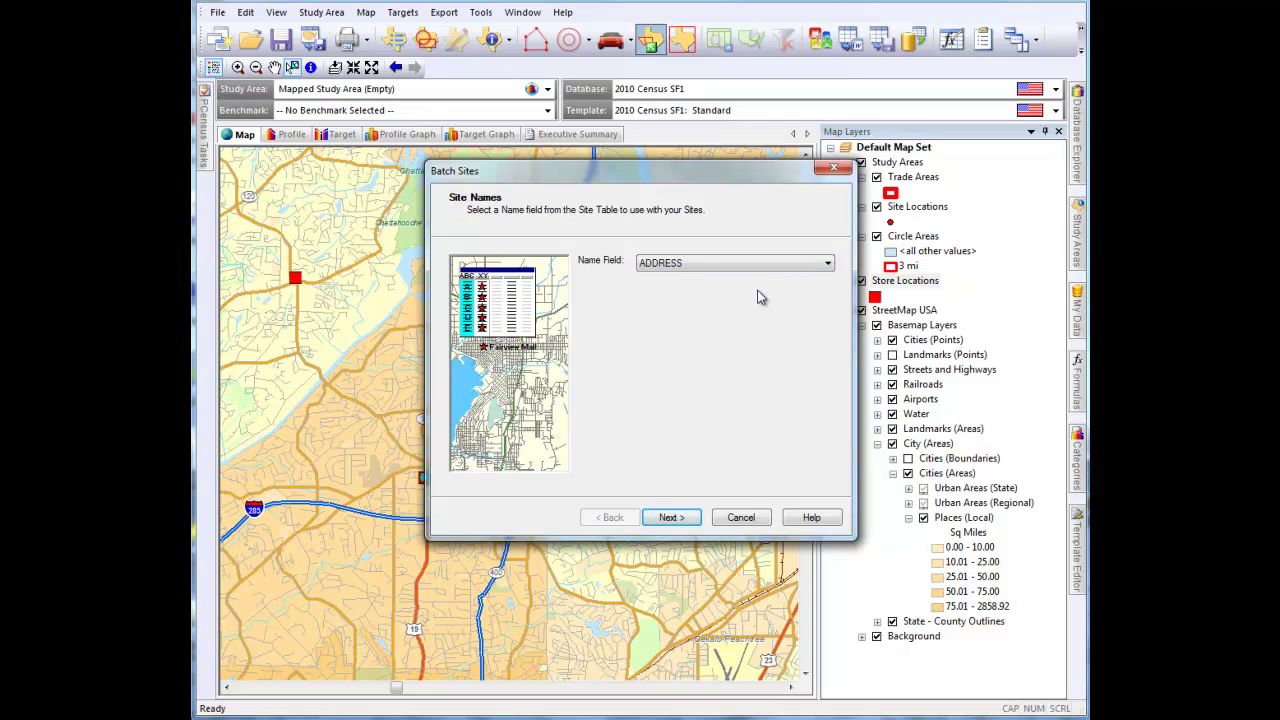
Create manually defined 3-mile circle trade areas around the selected stores, without a ranked target list of sites
{"action": "left_click", "coordinate": [698, 519]}
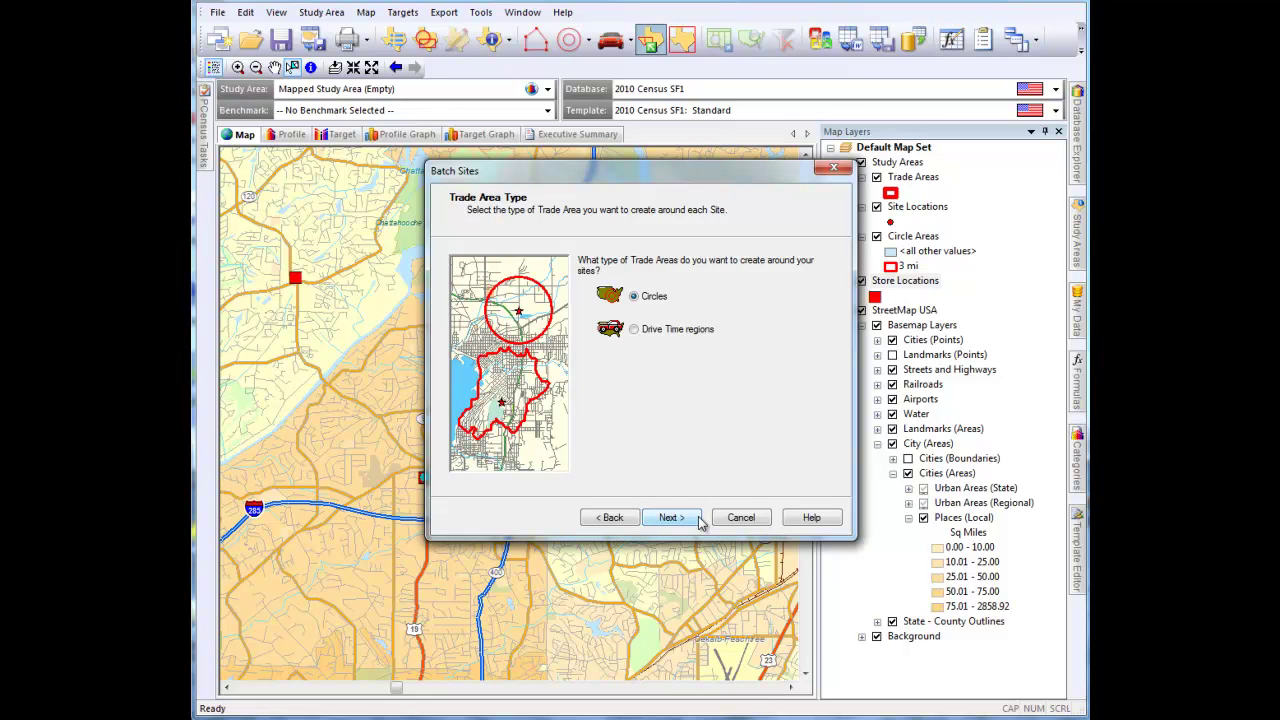
{"action": "left_click", "coordinate": [698, 519]}
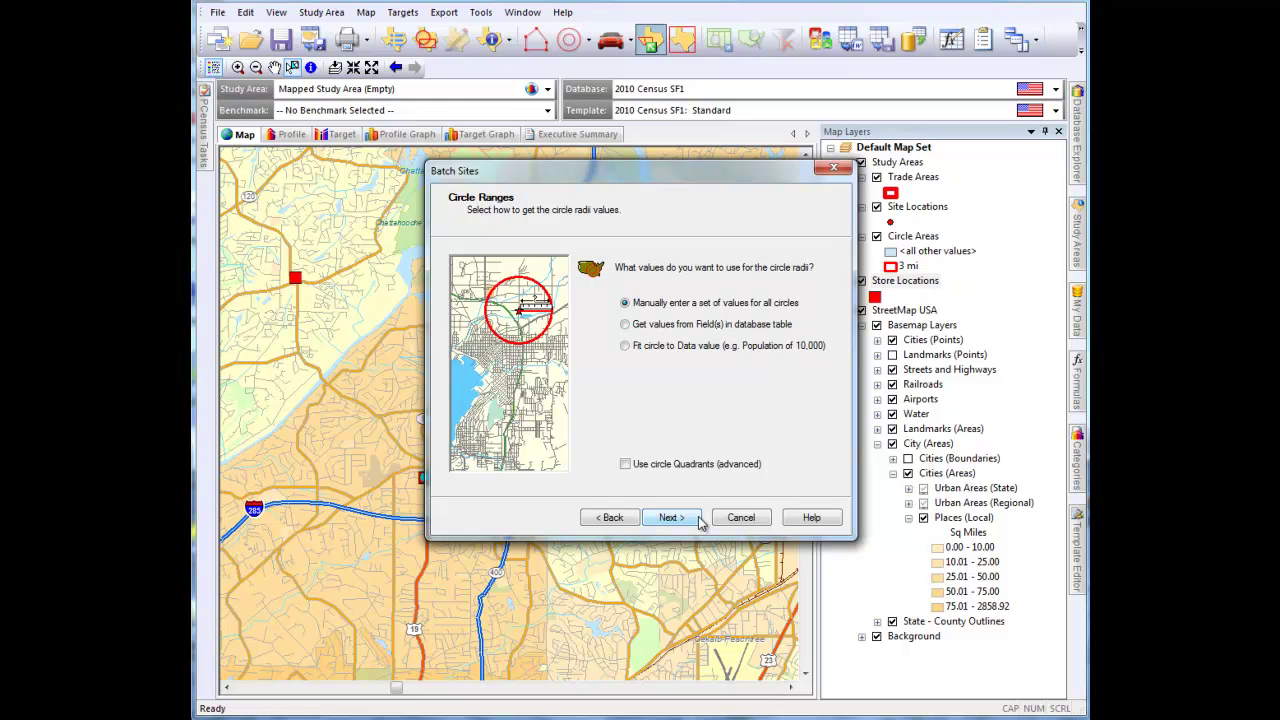
{"action": "left_click", "coordinate": [699, 519]}
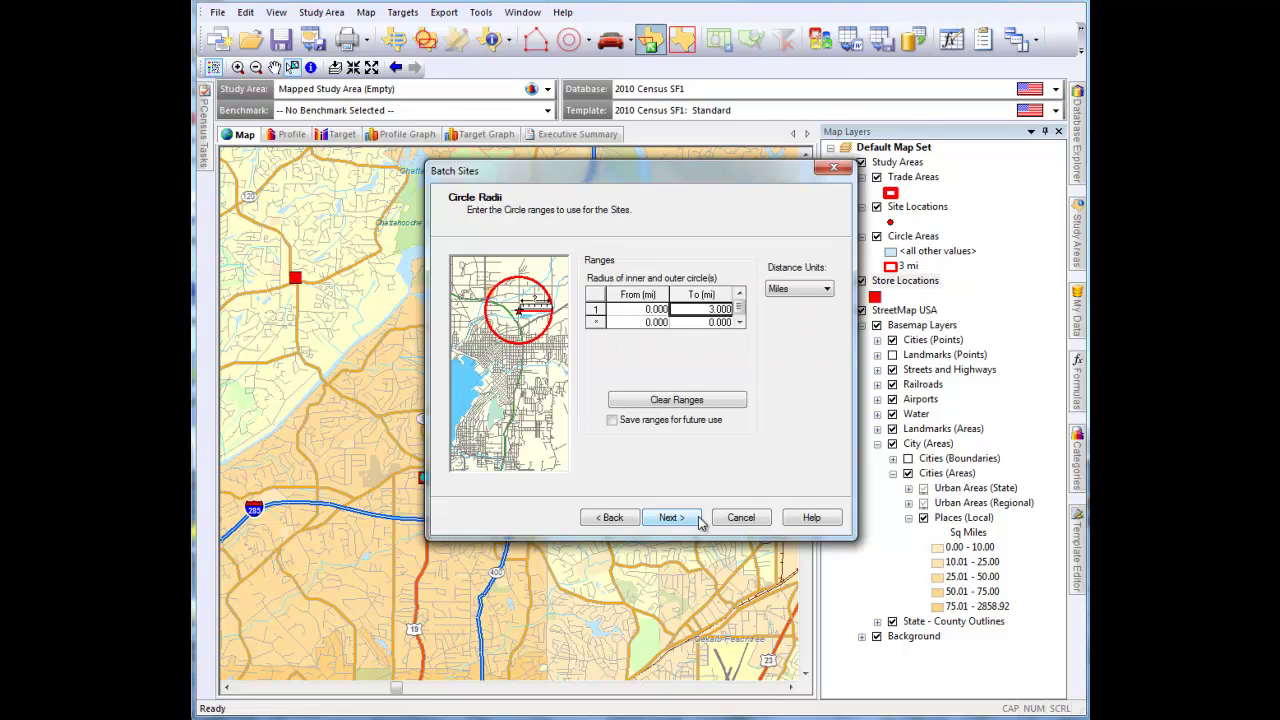
{"action": "left_click", "coordinate": [699, 519]}
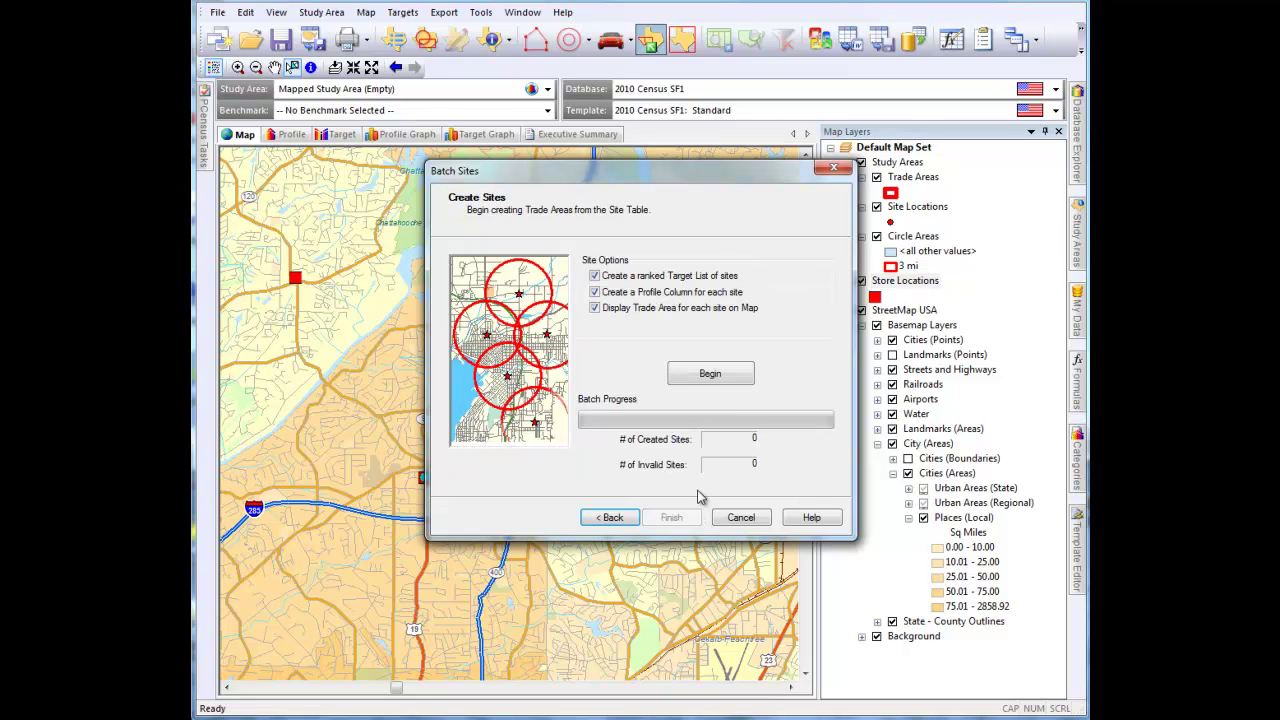
{"action": "left_click", "coordinate": [673, 278]}
{"action": "left_click", "coordinate": [710, 373]}
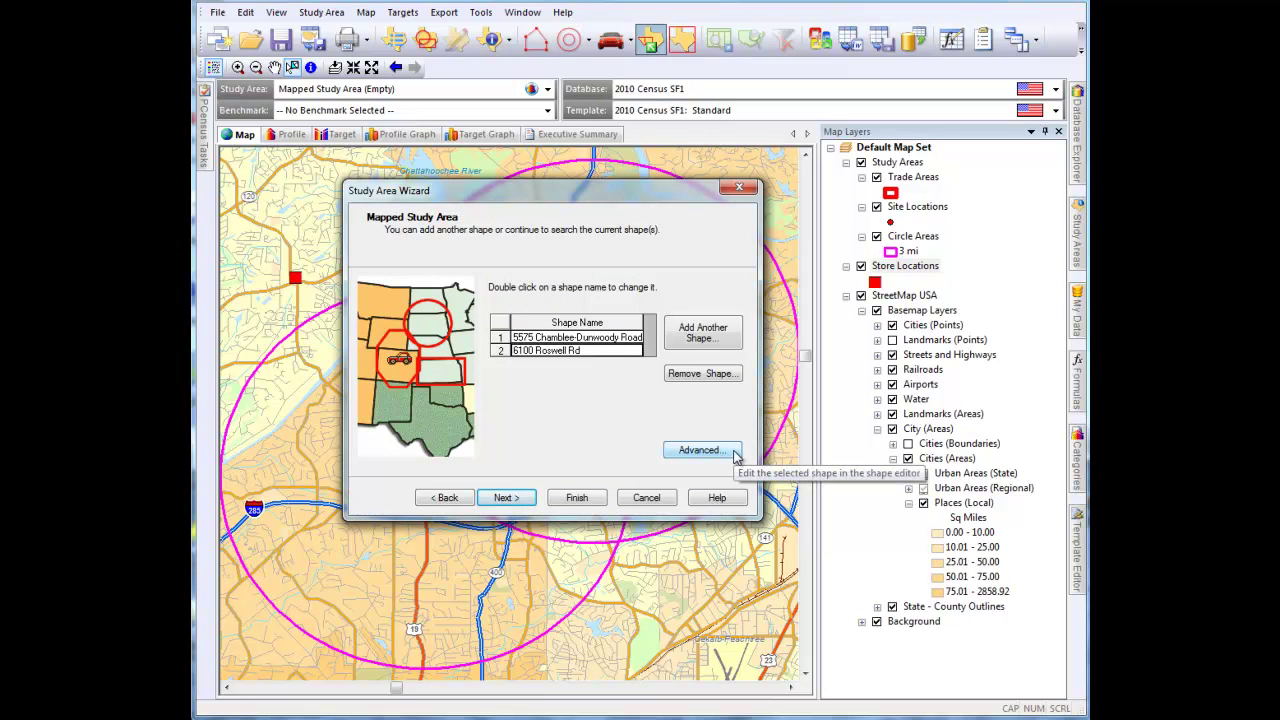
Enable the intersection profile column for the two overlapping store circles
{"action": "left_click", "coordinate": [699, 450]}
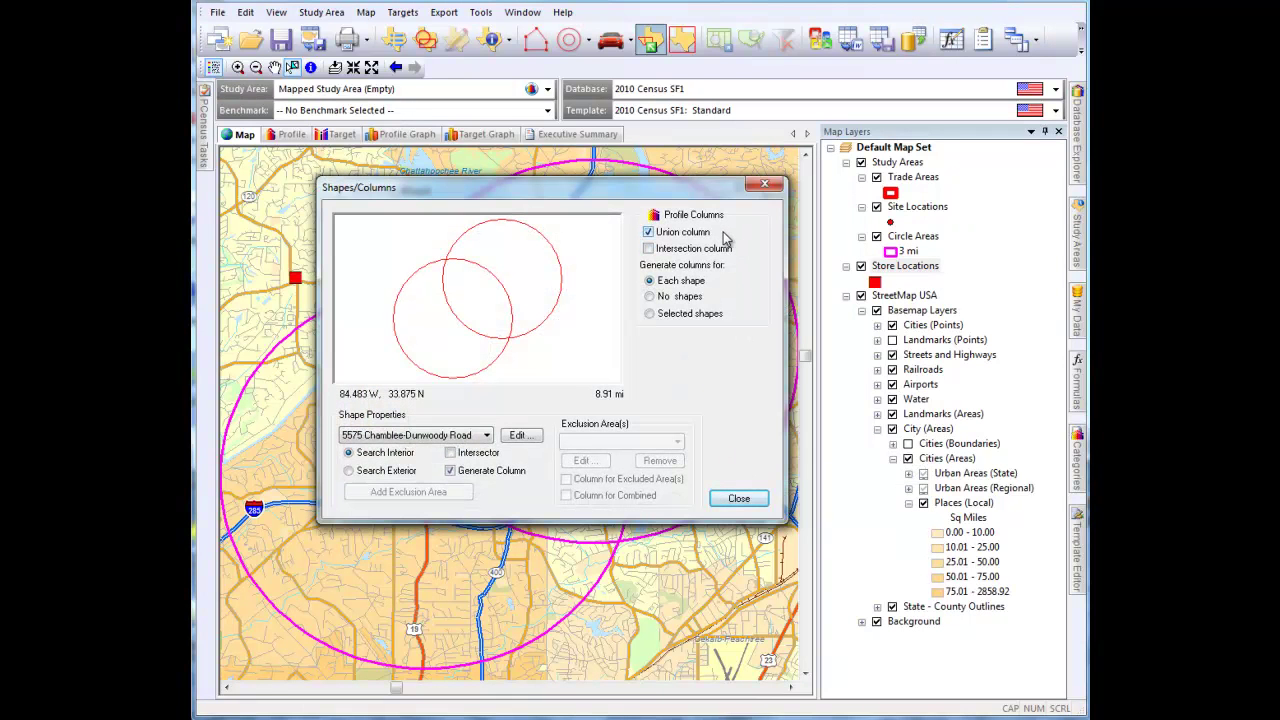
{"action": "left_click", "coordinate": [650, 249]}
{"action": "left_click", "coordinate": [757, 503]}
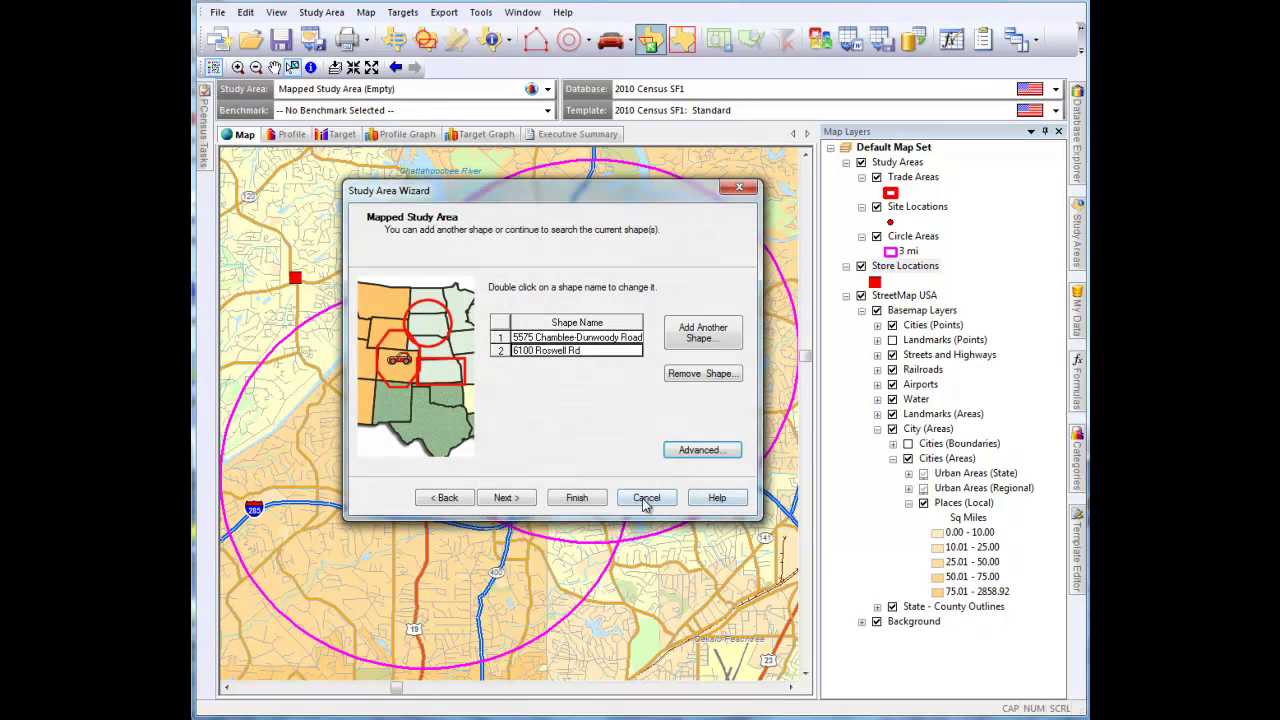
Title the study area Store Sites, run its search through to the results, and set the map layers list to auto-hide
{"action": "left_click", "coordinate": [601, 503]}
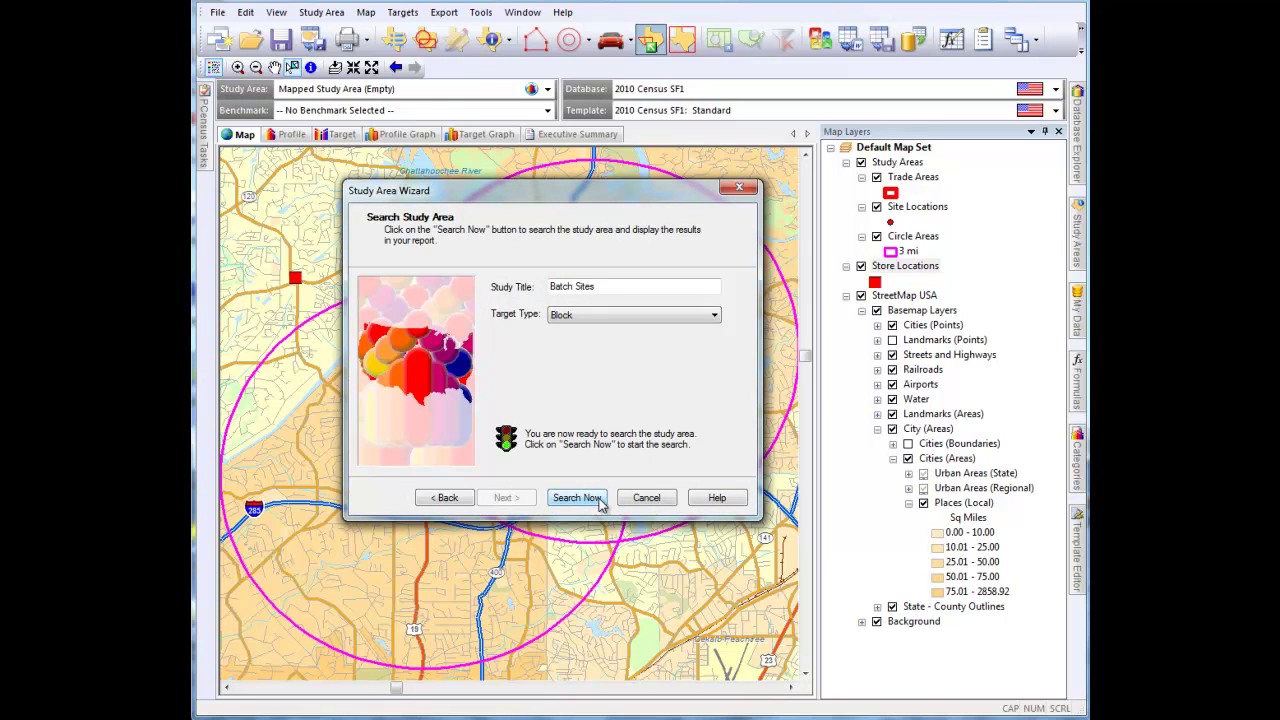
{"action": "left_click_drag", "start_coordinate": [601, 287], "coordinate": [505, 292]}
{"action": "type", "text": "Store"}
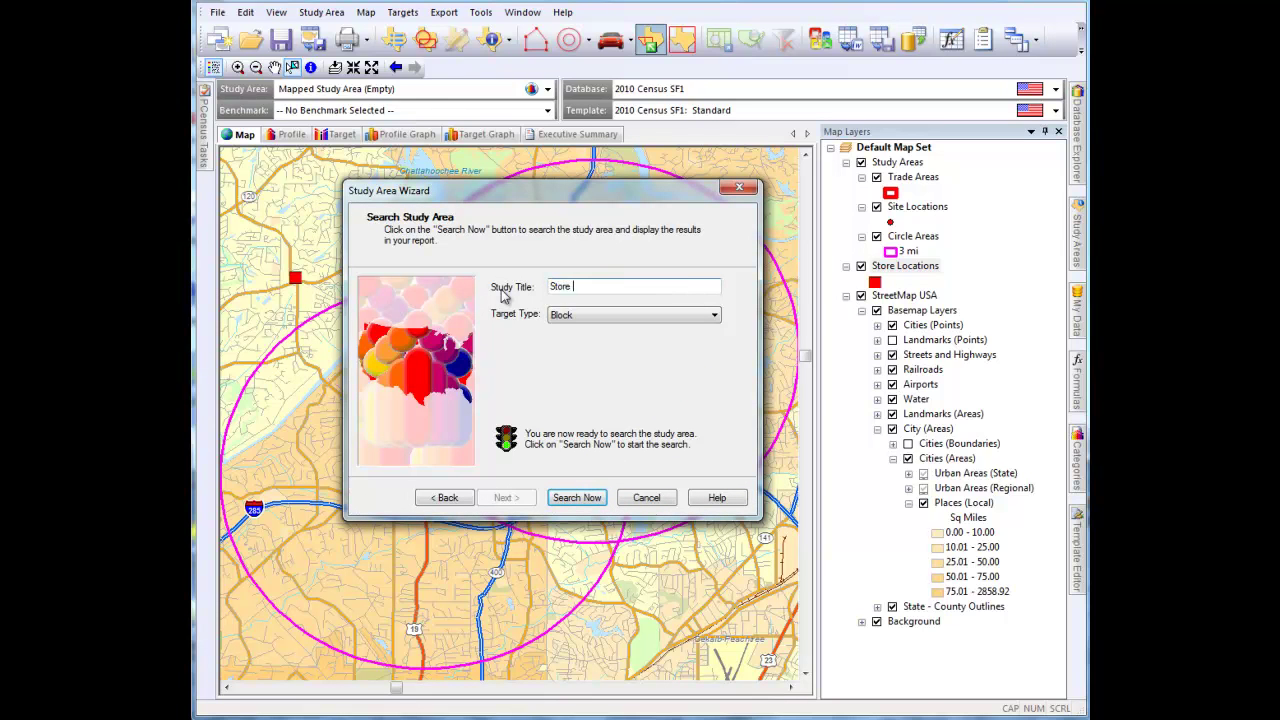
{"action": "type", "text": " Sites"}
{"action": "left_click", "coordinate": [576, 497]}
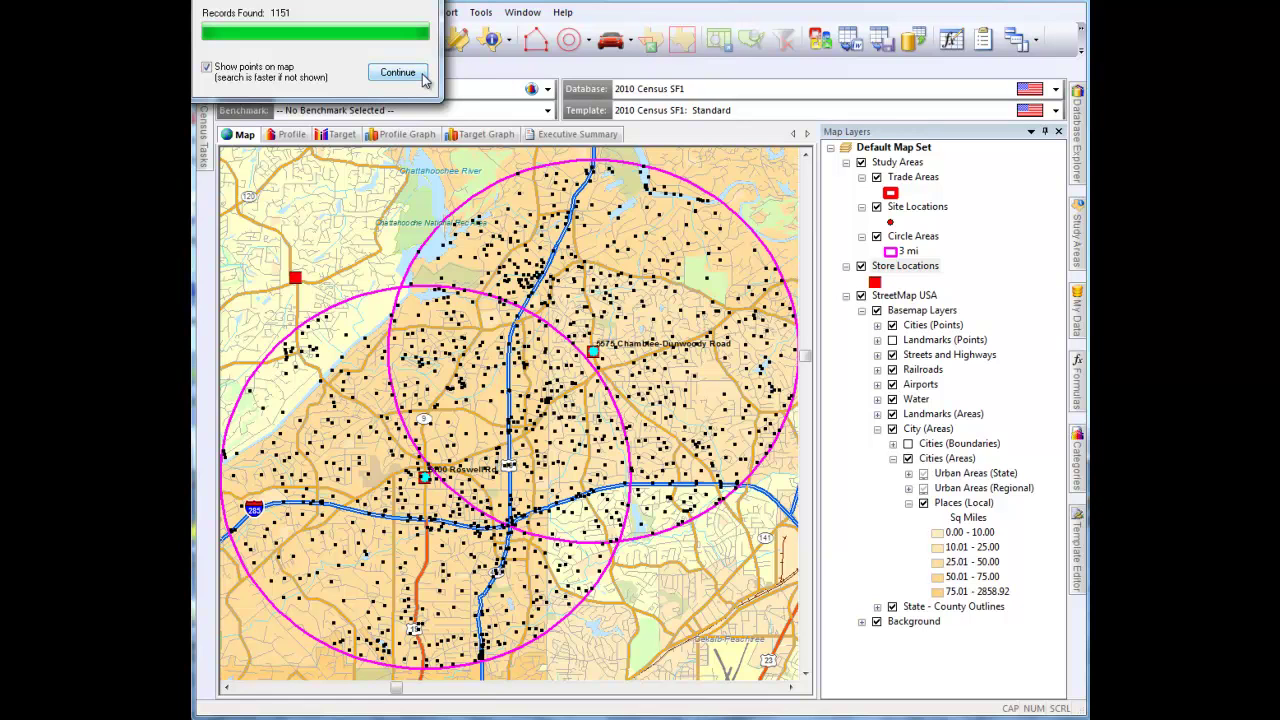
{"action": "left_click", "coordinate": [400, 73]}
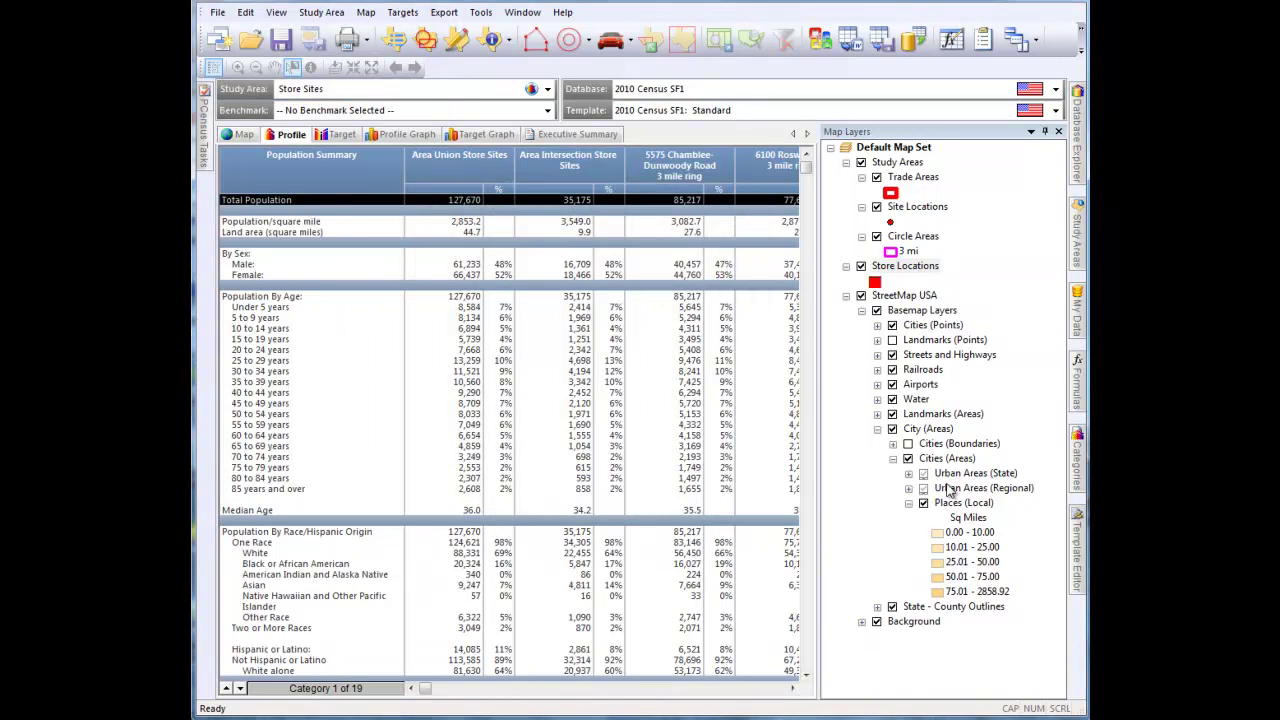
{"action": "left_click", "coordinate": [1045, 131]}
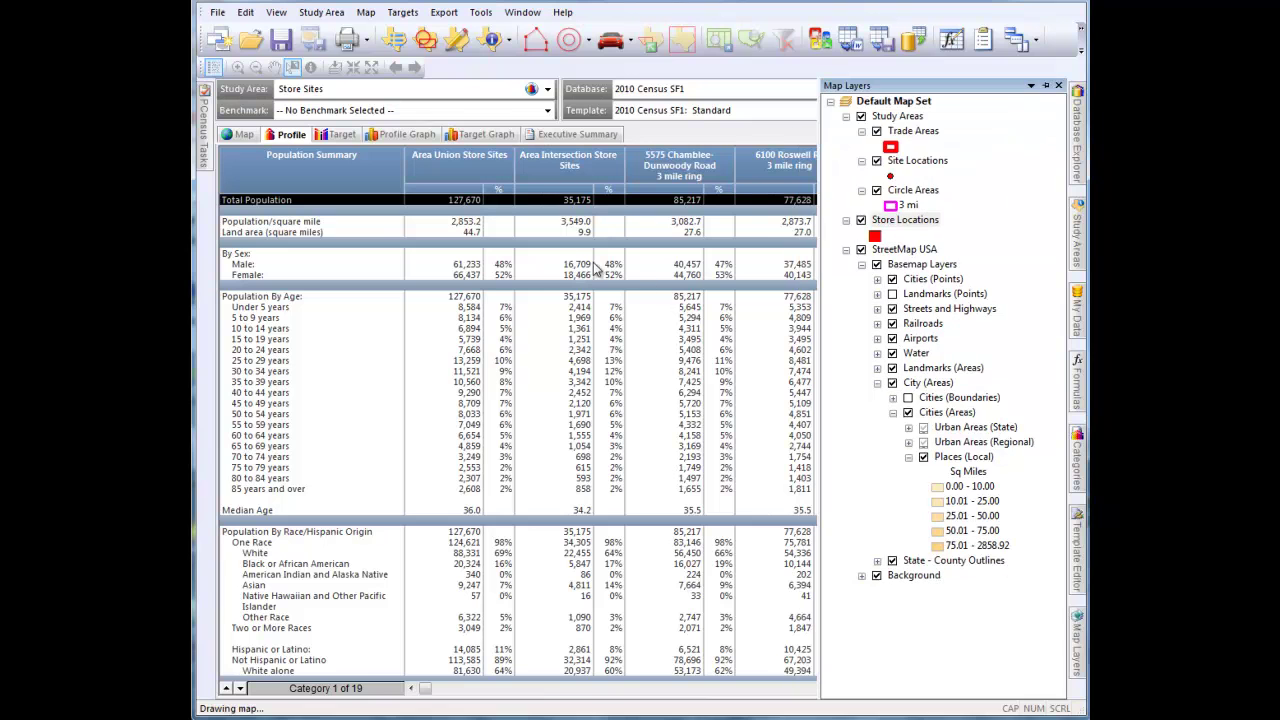